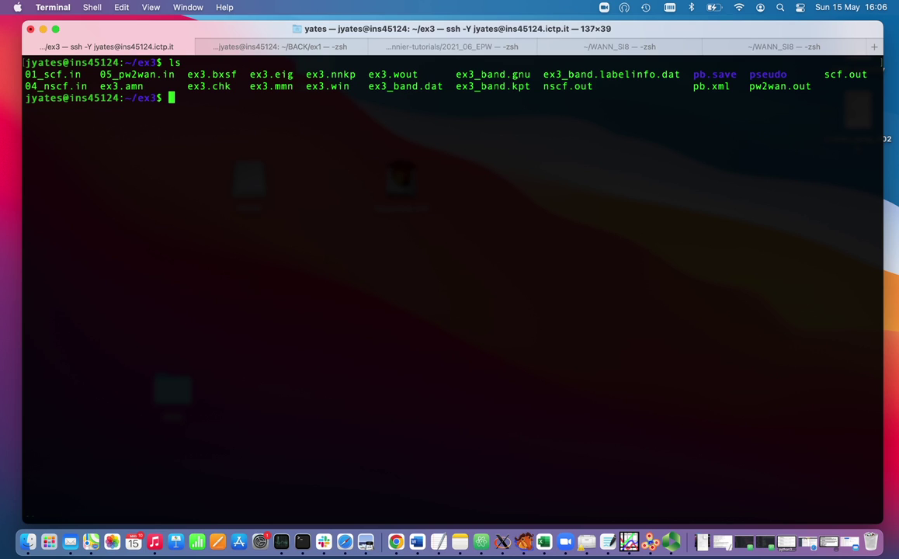
# - List the ex3 folder and open the Pb SCF input 01_scf.in in less
pyautogui.write('less 01')
pyautogui.press('Tab')
pyautogui.press('Return')
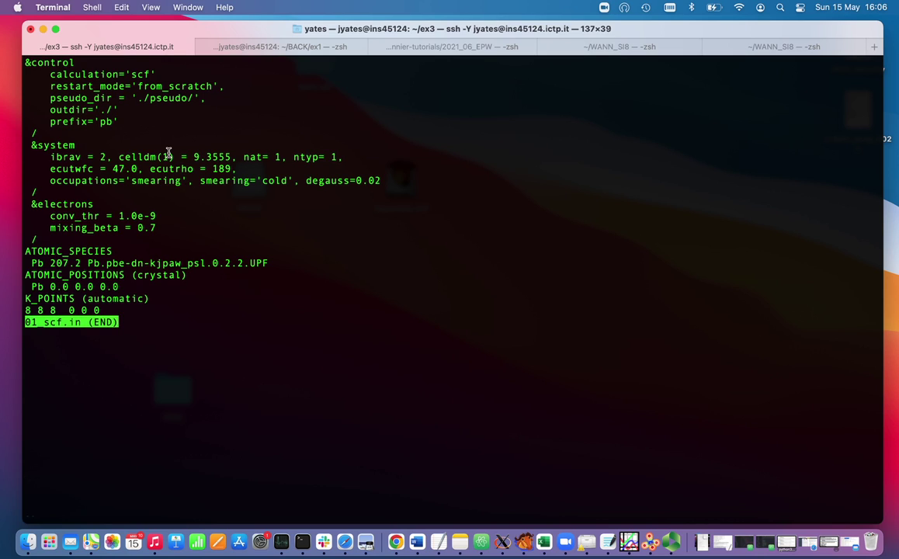
# - Page through scf.out, highlight the 11.2195 eV Fermi energy, then close it
pyautogui.press('q')
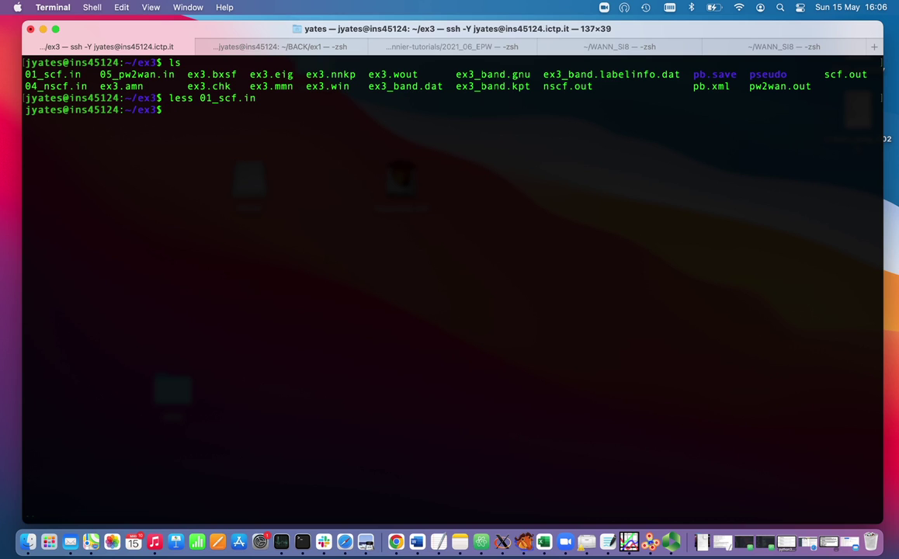
pyautogui.write('less s')
pyautogui.press('Tab')
pyautogui.press('Return')
pyautogui.press('space')
pyautogui.press('space')
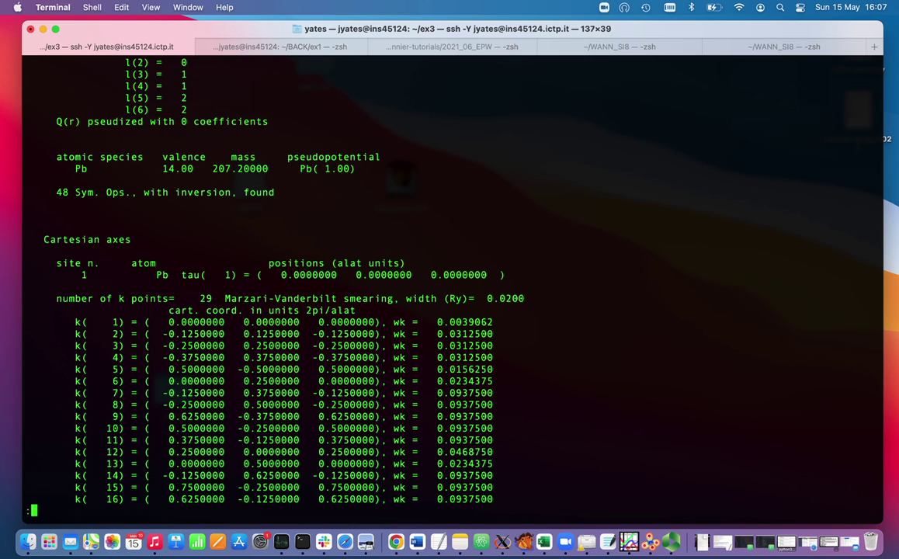
pyautogui.press('space')
pyautogui.press('space')
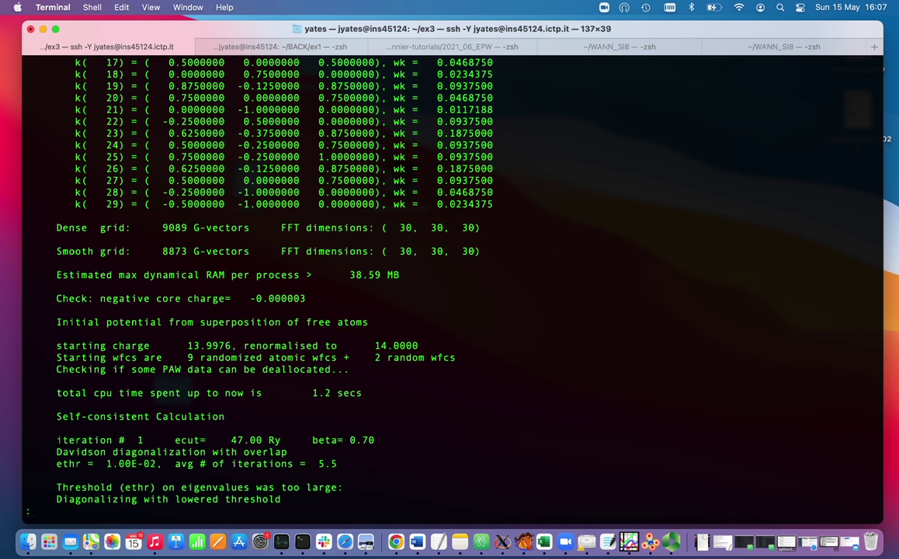
pyautogui.press('space')
pyautogui.press('space')
pyautogui.press('space')
pyautogui.press('space')
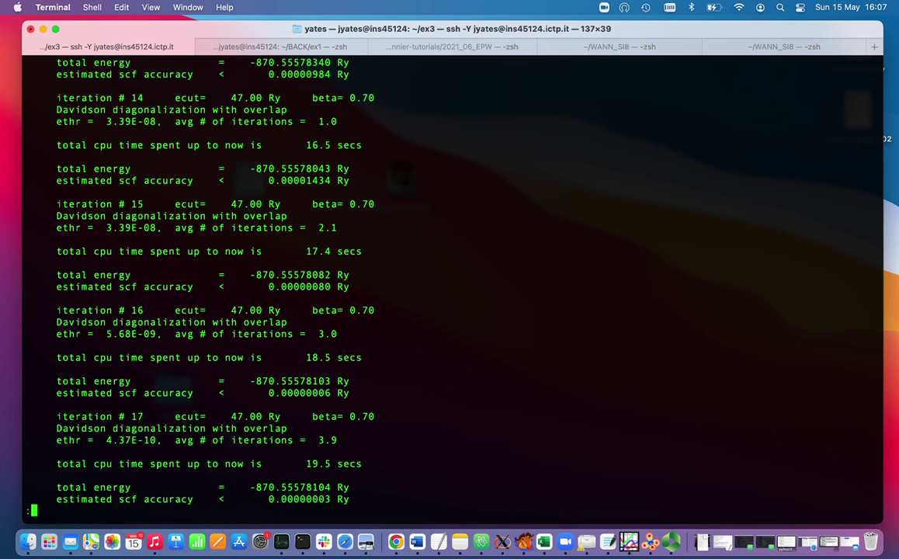
pyautogui.press('space')
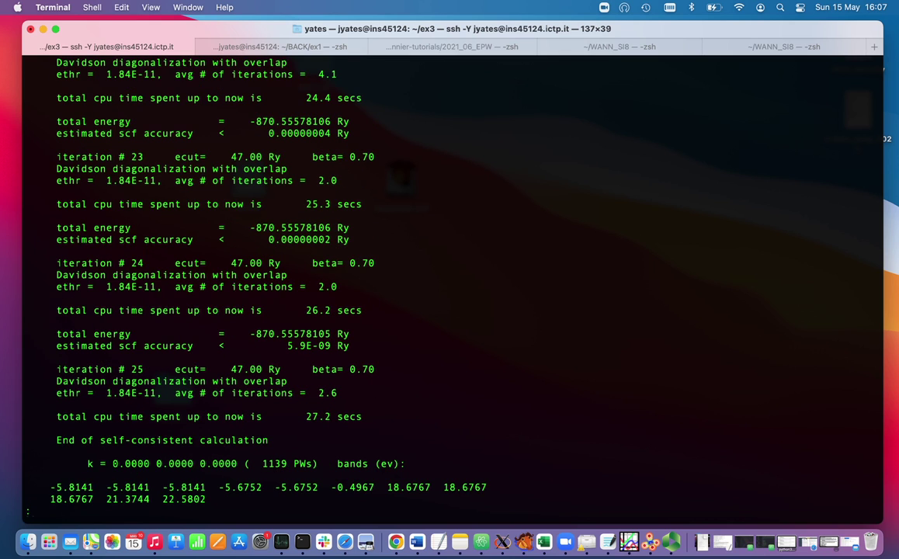
pyautogui.press('space')
pyautogui.press('space')
pyautogui.press('space')
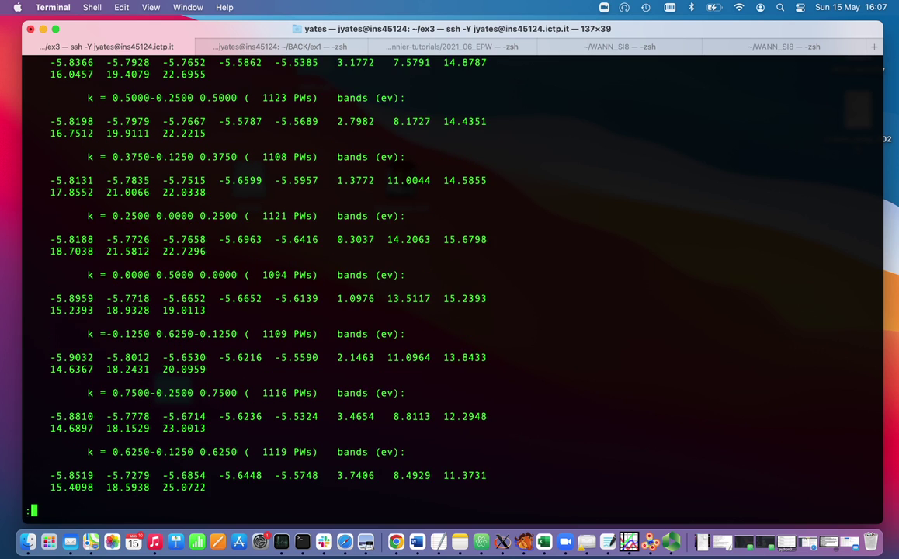
pyautogui.press('space')
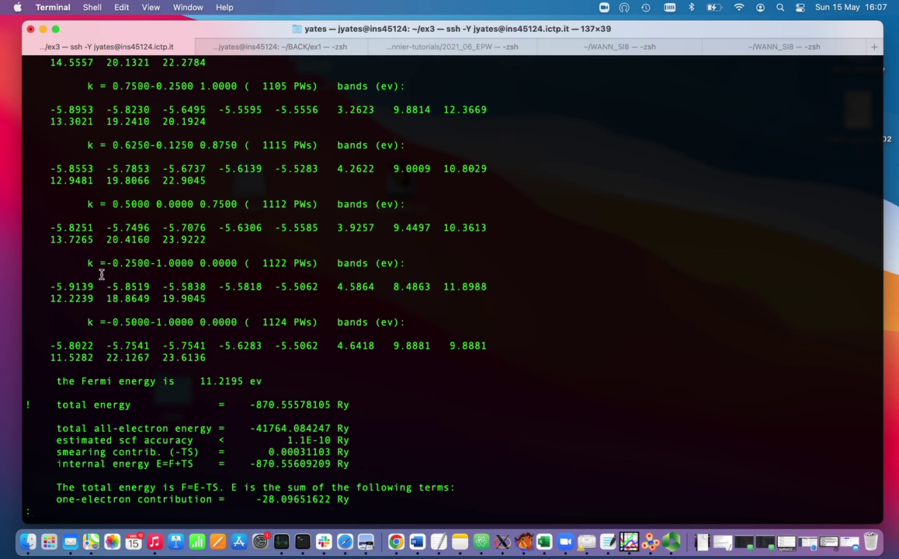
pyautogui.moveTo(54, 381); pyautogui.dragTo(268, 381)
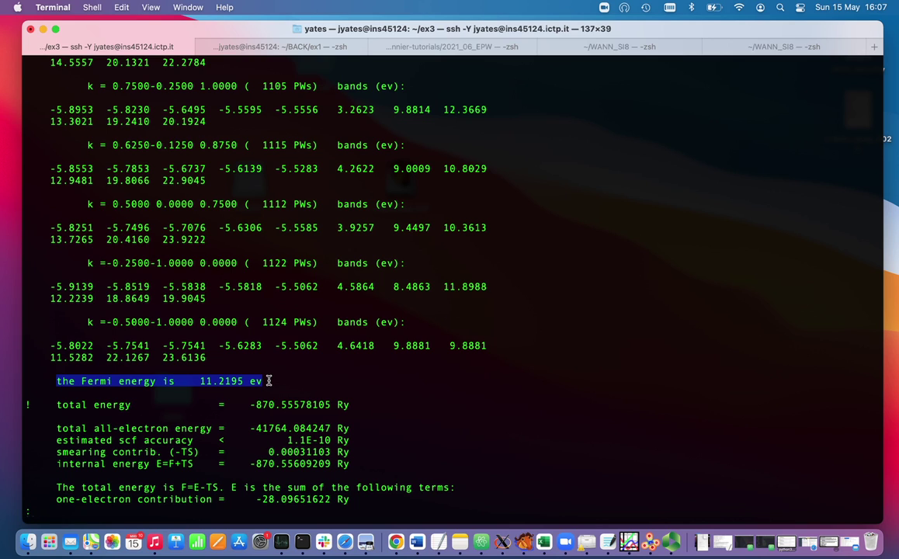
pyautogui.press('q')
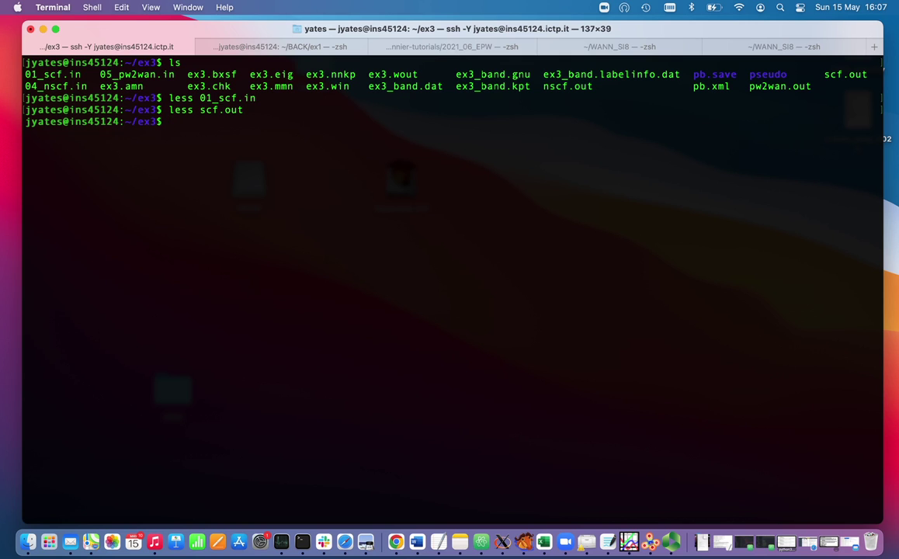
# - View the nscf input 04_nscf.in (nbnd=13, 512 k-points), then close it
pyautogui.write('less 04')
pyautogui.press('Tab')
pyautogui.press('Return')
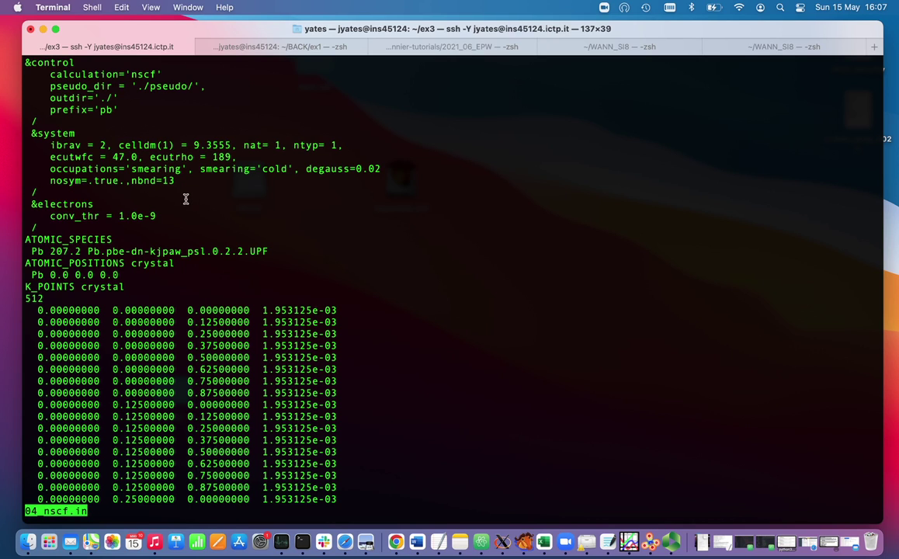
pyautogui.press('q')
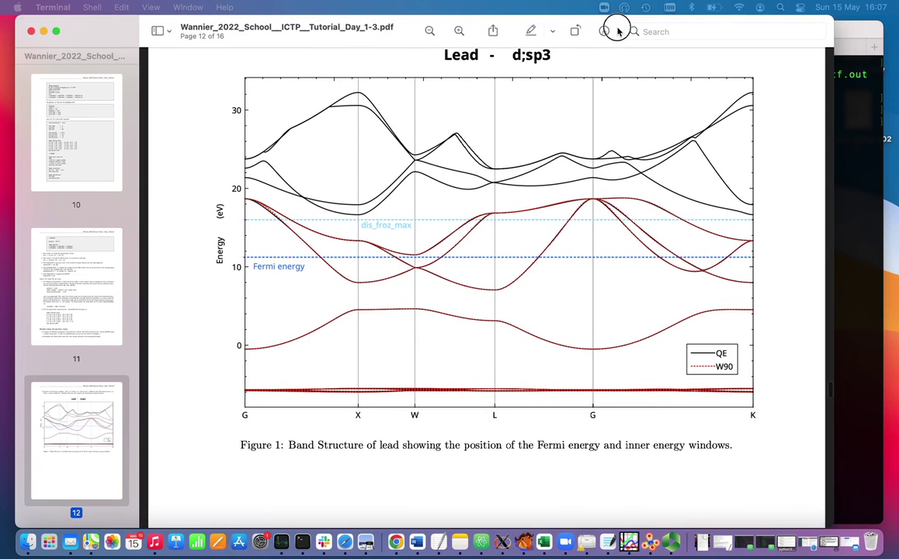
pyautogui.click(618, 30)
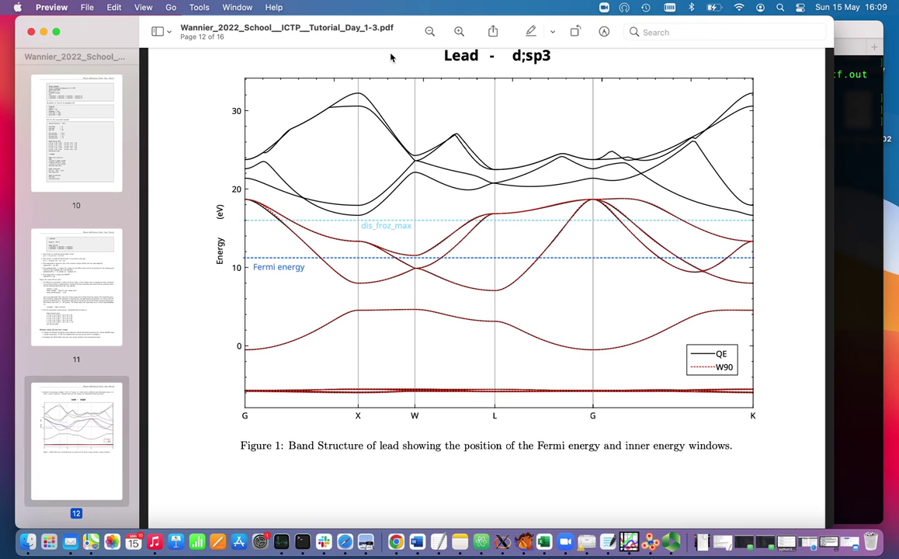
pyautogui.press('super+Tab')
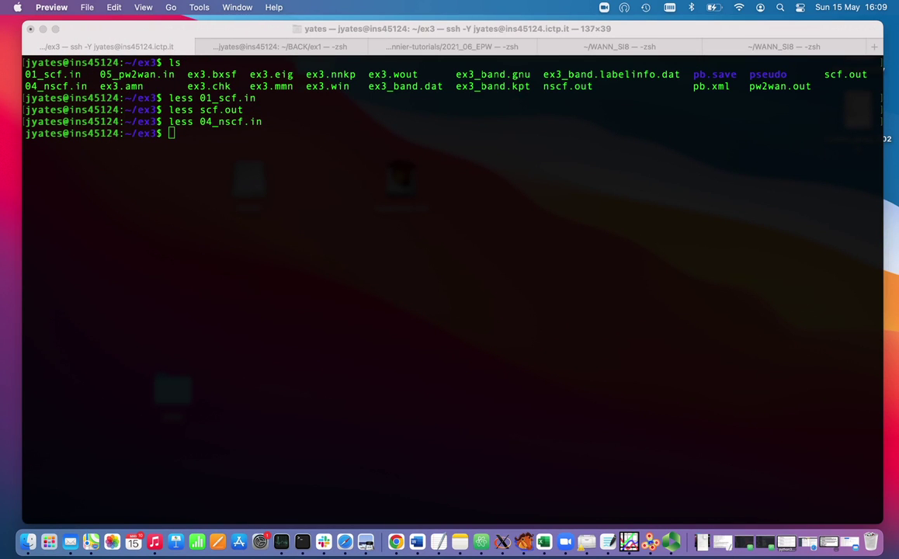
# - Open ex3.win in less and highlight the Pb:d;sp3 projections block
pyautogui.click(458, 206)
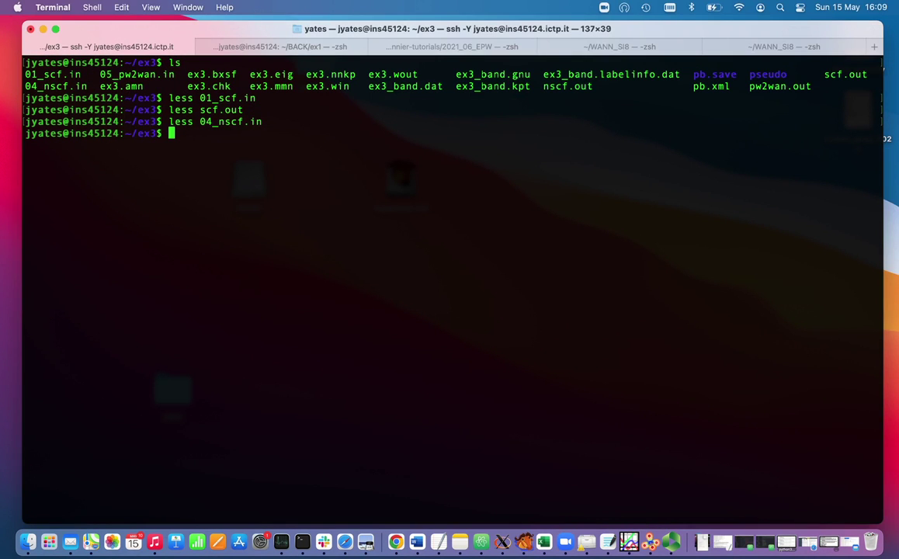
pyautogui.write('less ex3.win')
pyautogui.press('Return')
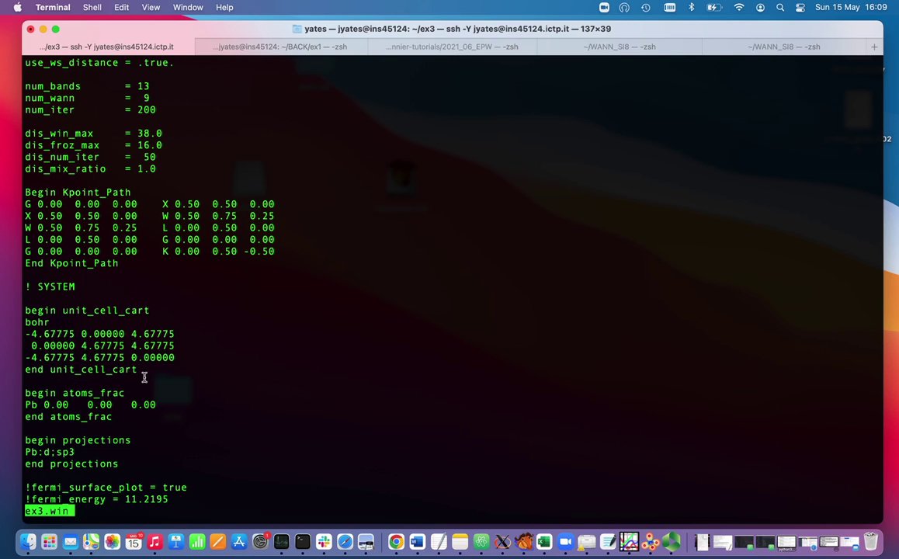
pyautogui.moveTo(133, 474); pyautogui.dragTo(16, 443)
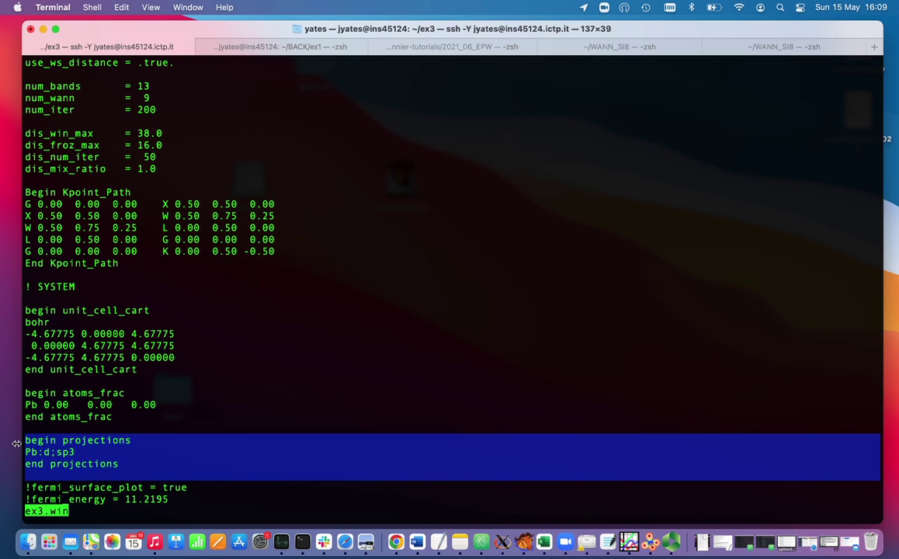
pyautogui.click(249, 292)
# - Highlight num_wann = 9 and the dis_win_max/dis_froz_max lines, check bands_plot, then close
pyautogui.moveTo(154, 98); pyautogui.dragTo(132, 98)
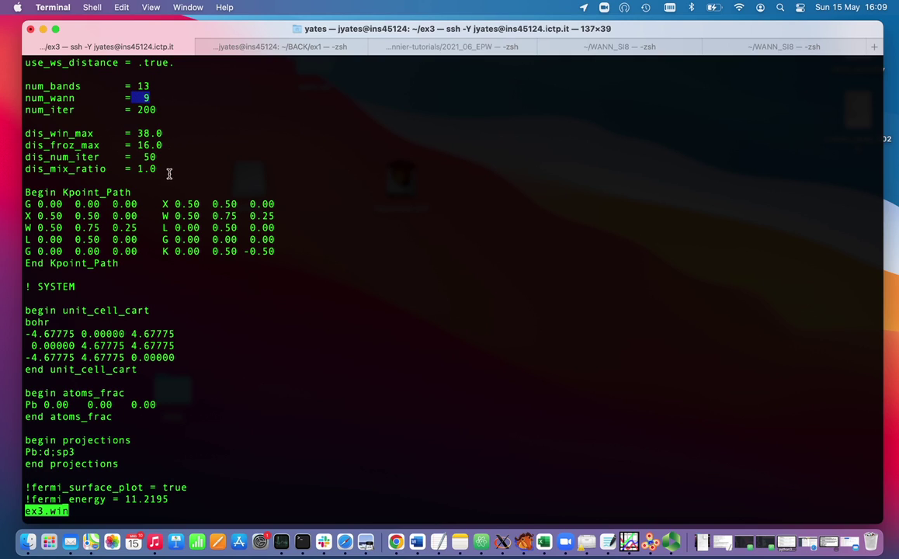
pyautogui.moveTo(163, 146); pyautogui.dragTo(24, 133)
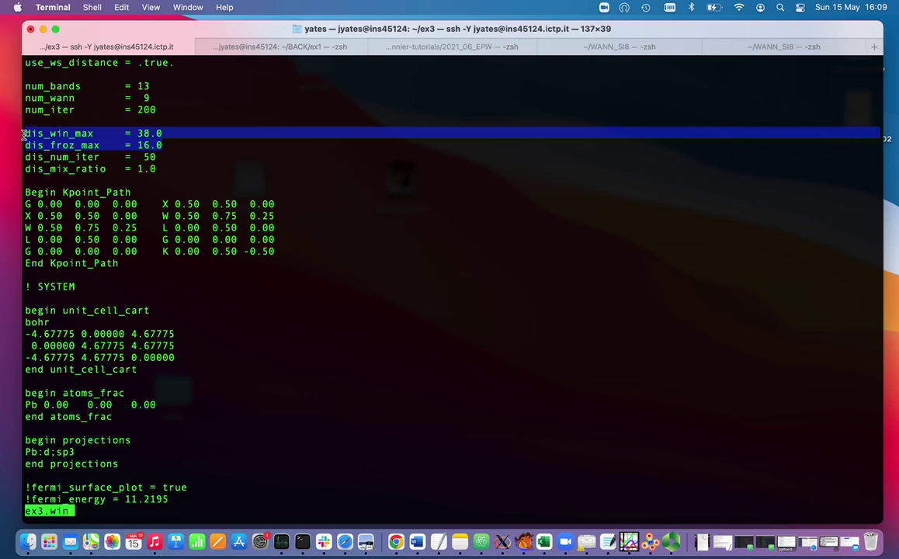
pyautogui.click(175, 237)
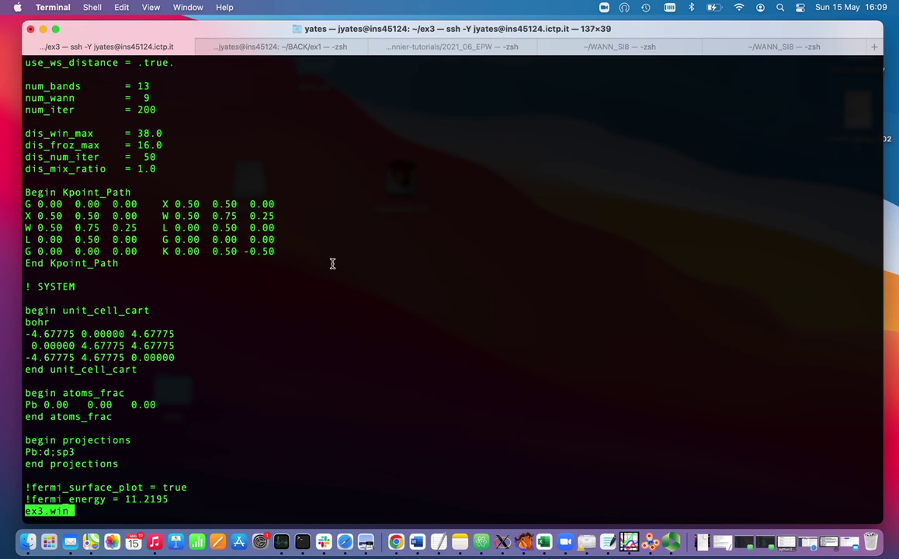
pyautogui.scroll(-5, 302, 250)
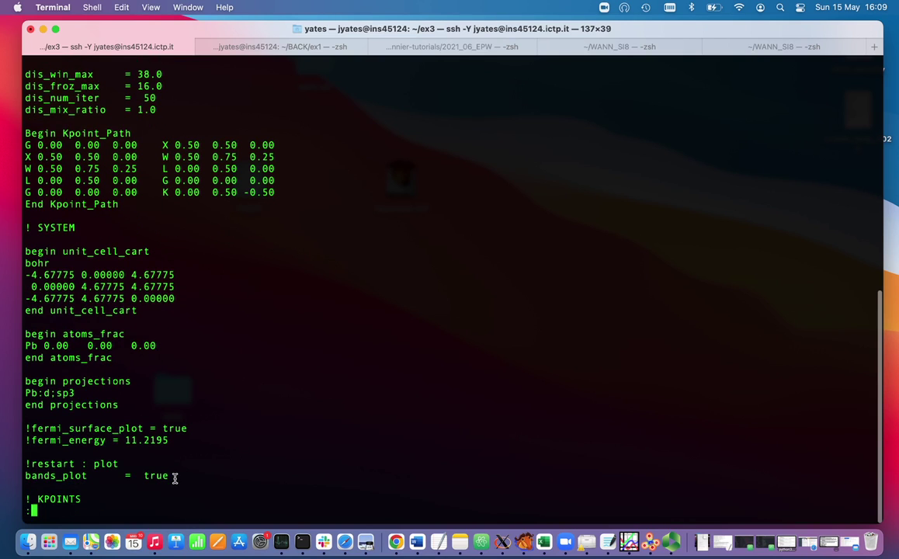
pyautogui.press('q')
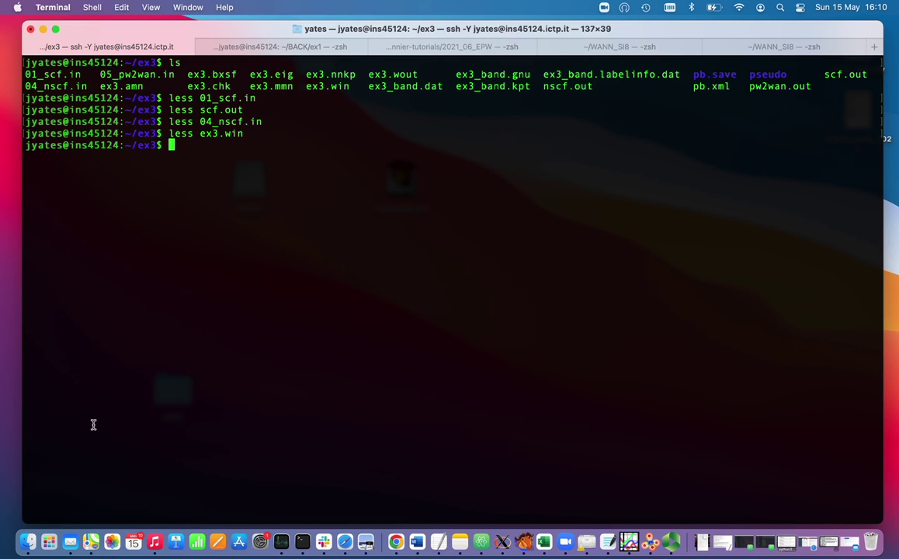
# - Highlight the ex3.mmn, ex3.eig and ex3.amn input files in the listing
pyautogui.doubleClick(284, 87)
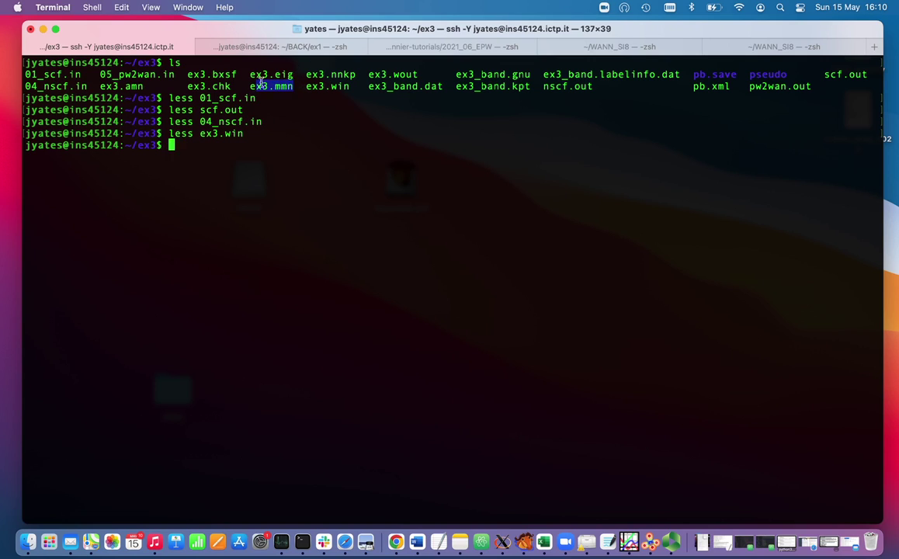
pyautogui.moveTo(294, 75); pyautogui.dragTo(269, 75)
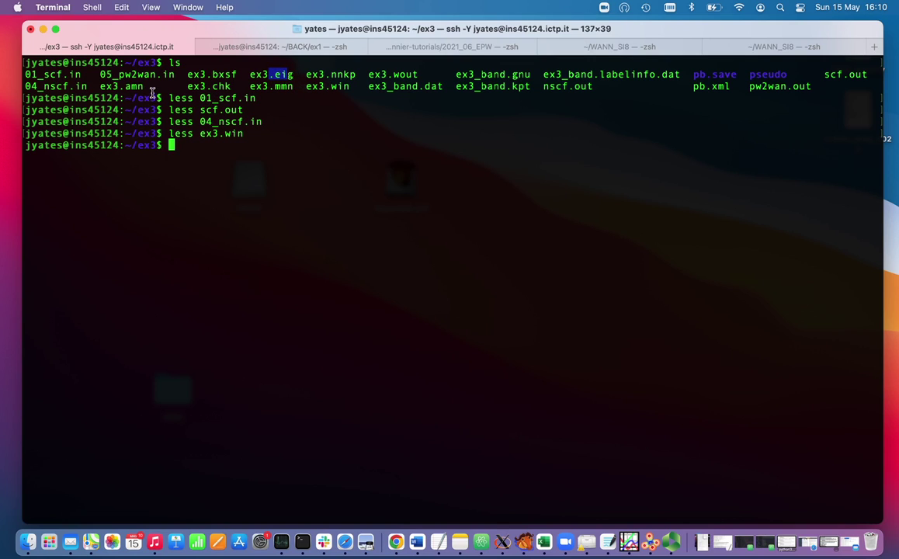
pyautogui.moveTo(143, 86); pyautogui.dragTo(108, 87)
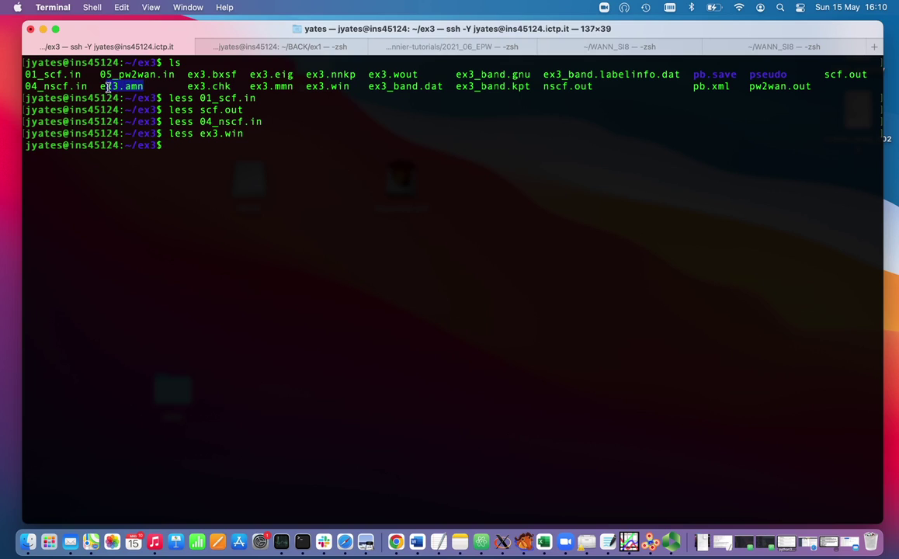
pyautogui.click(205, 180)
# - Run wannier90.x ex3 on the prepared inputs
pyautogui.write('wannier')
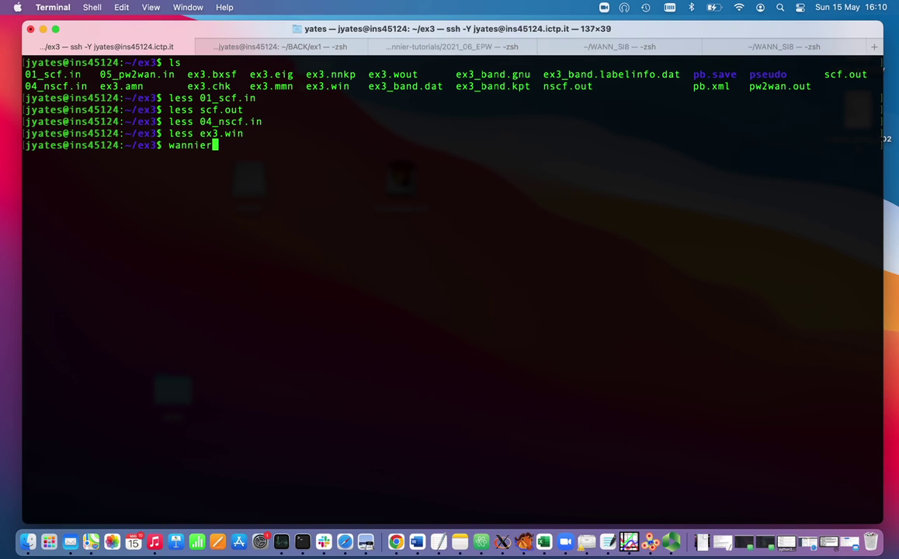
pyautogui.press('Tab')
pyautogui.write('ex3')
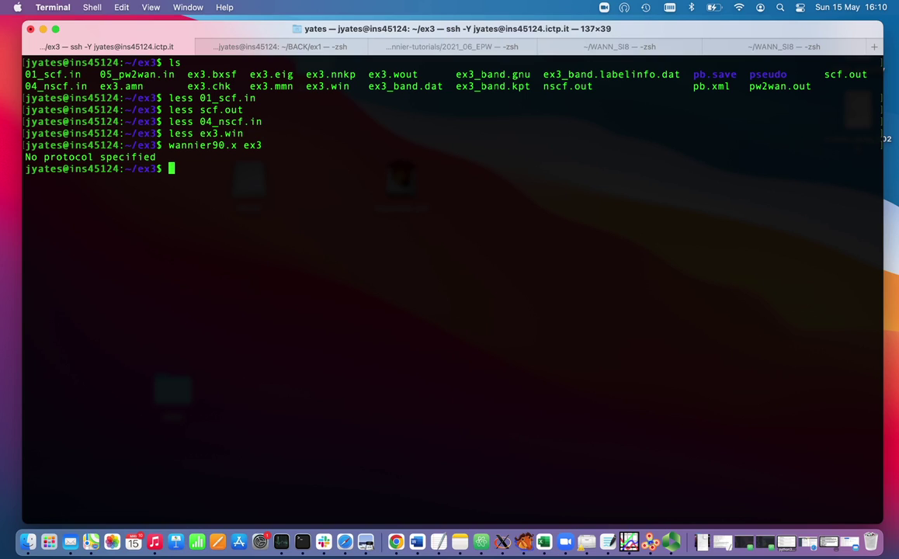
# - Open ex3.wout and page past the k-mesh shells to the wannierisation cycles
pyautogui.write('less ex3.wo')
pyautogui.press('Tab')
pyautogui.press('Return')
pyautogui.press('space')
pyautogui.press('space')
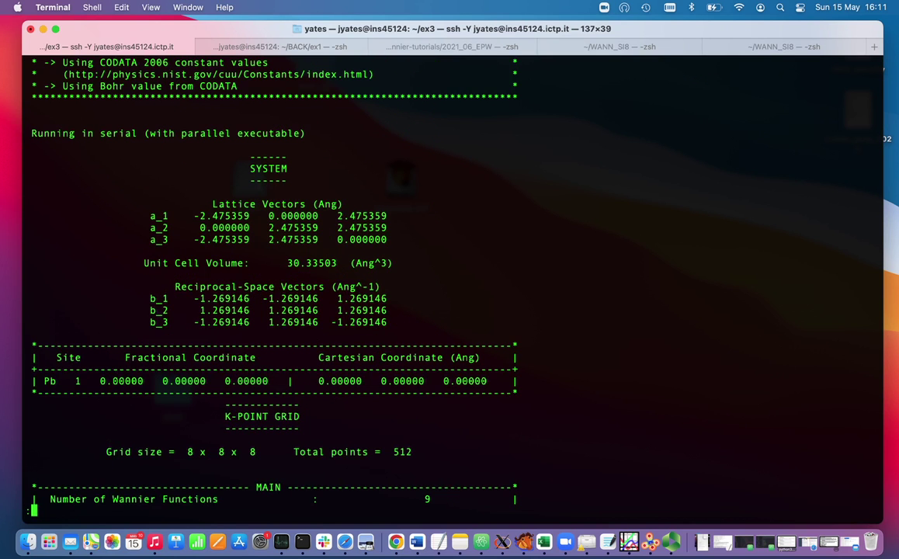
pyautogui.press('space')
pyautogui.press('space')
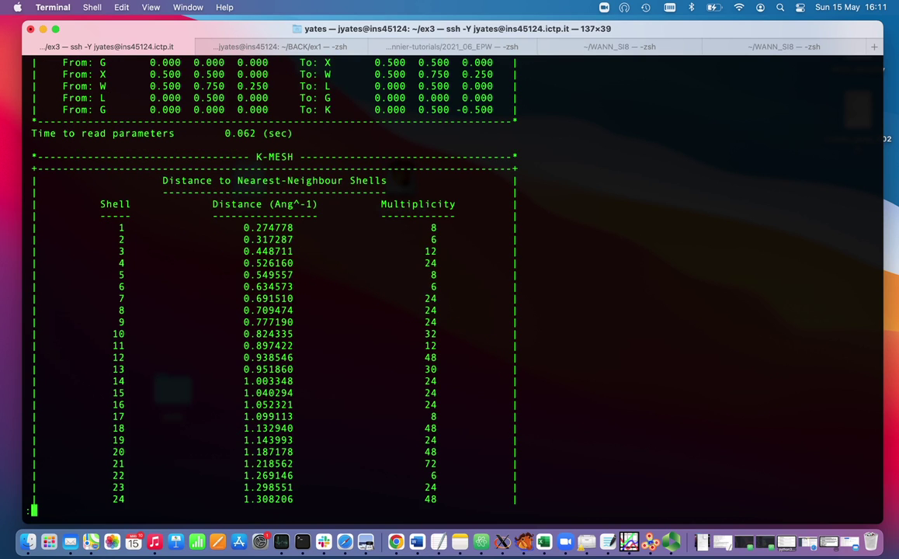
pyautogui.press('space')
pyautogui.press('space')
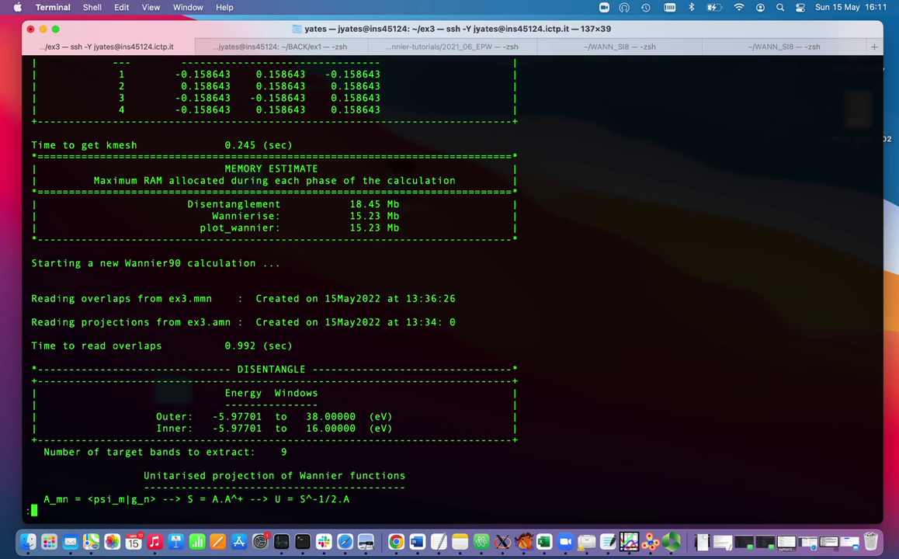
pyautogui.press('space')
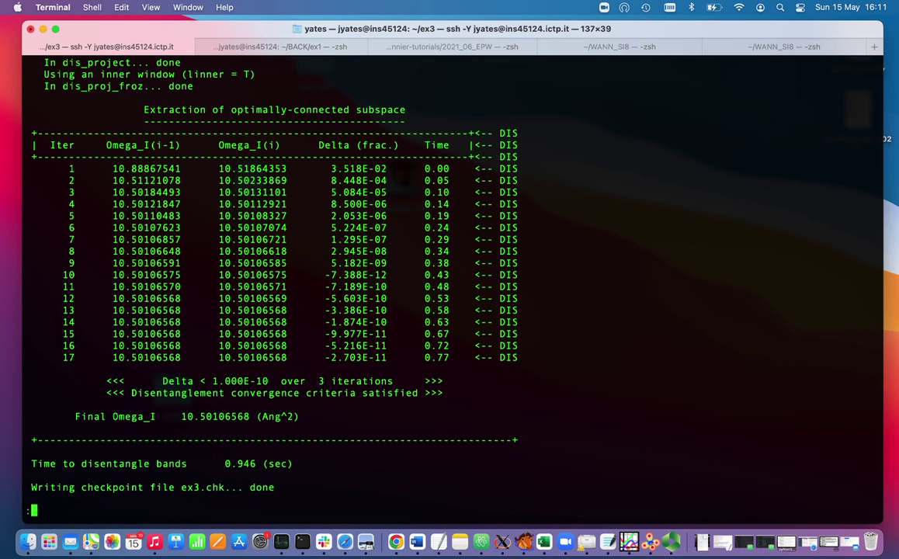
pyautogui.press('space')
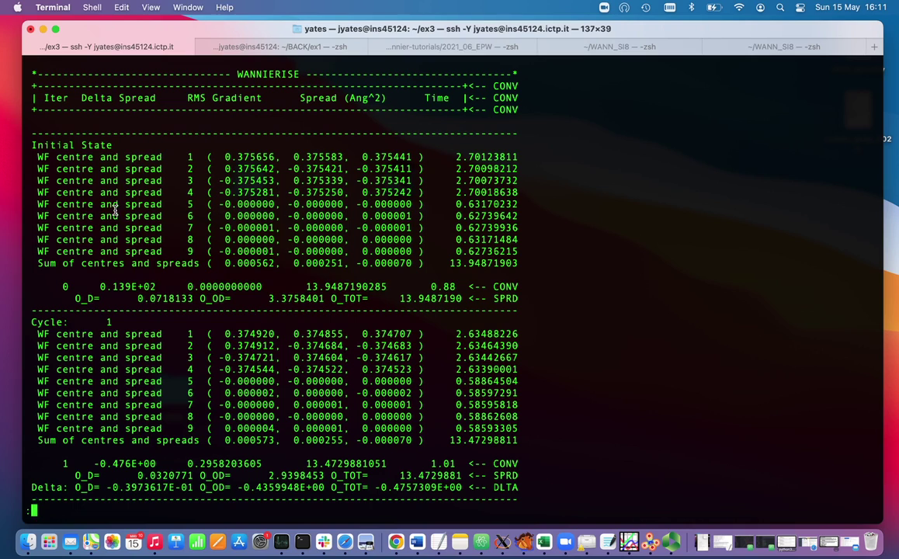
# - Highlight the initial-state centres and spreads of Wannier functions 1–9
pyautogui.moveTo(35, 200); pyautogui.dragTo(588, 251)
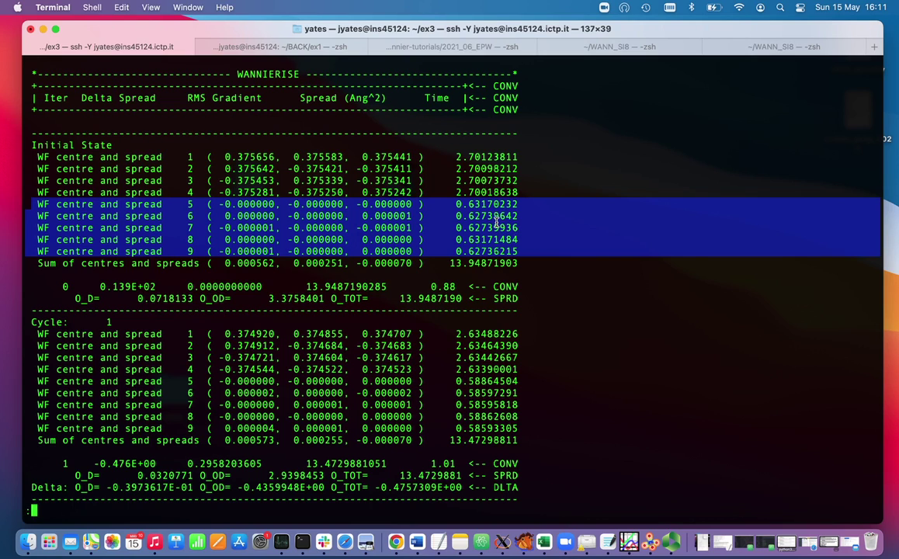
pyautogui.moveTo(587, 192); pyautogui.dragTo(35, 154)
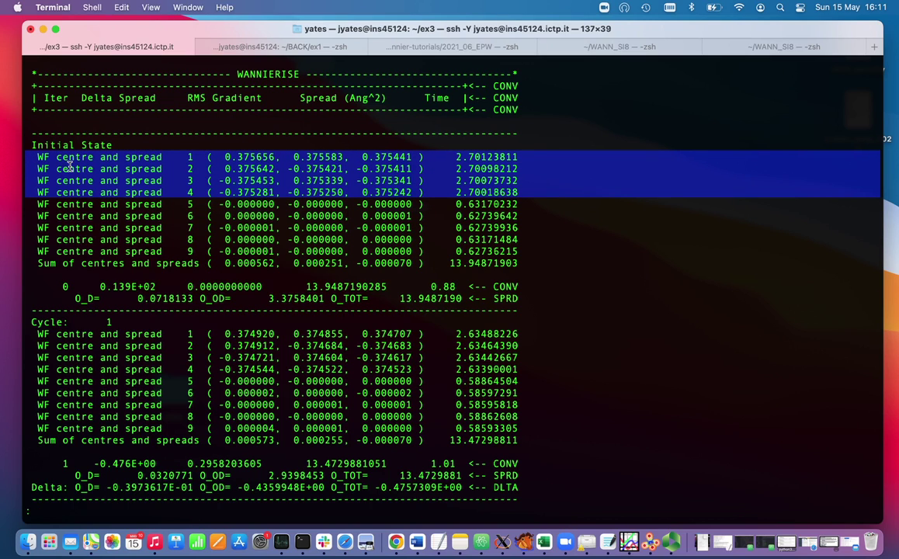
pyautogui.click(531, 208)
# - Scroll to the output's end: 200 cycles, total spread 12.794469196 Ang^2
pyautogui.press('space')
pyautogui.scroll(-20, 272, 287)
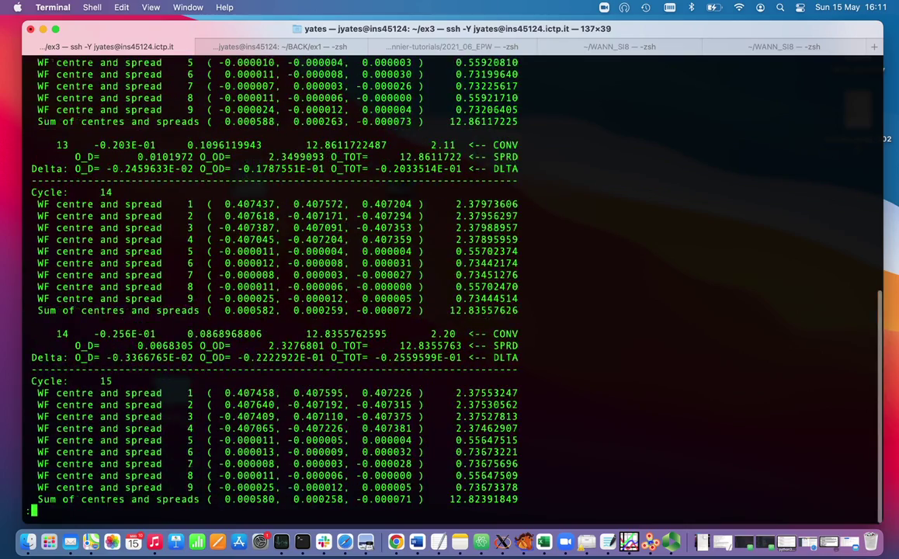
pyautogui.scroll(-20, 272, 287)
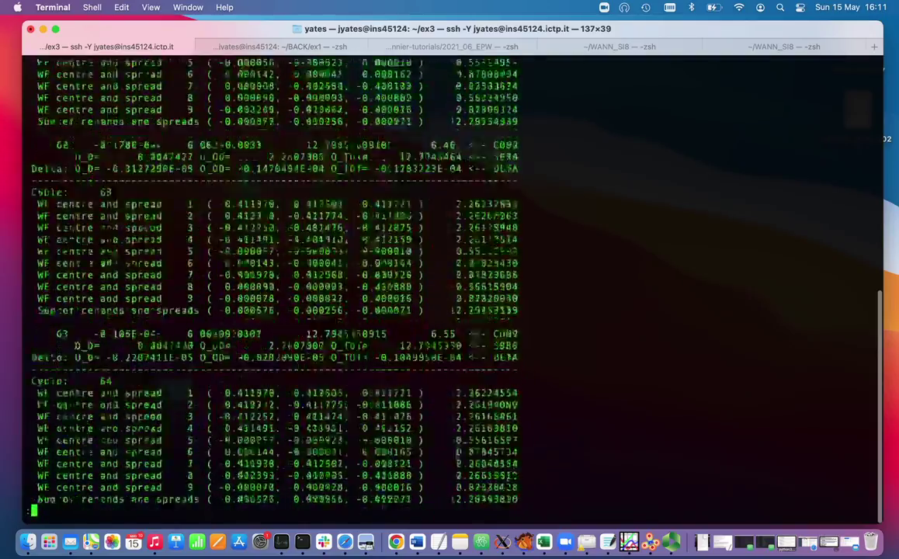
pyautogui.scroll(-20, 272, 287)
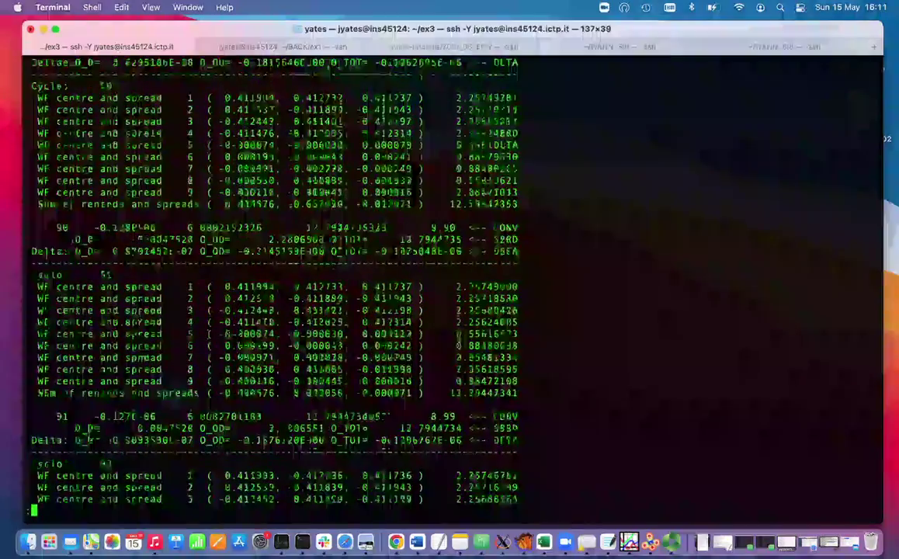
pyautogui.scroll(-20, 429, 293)
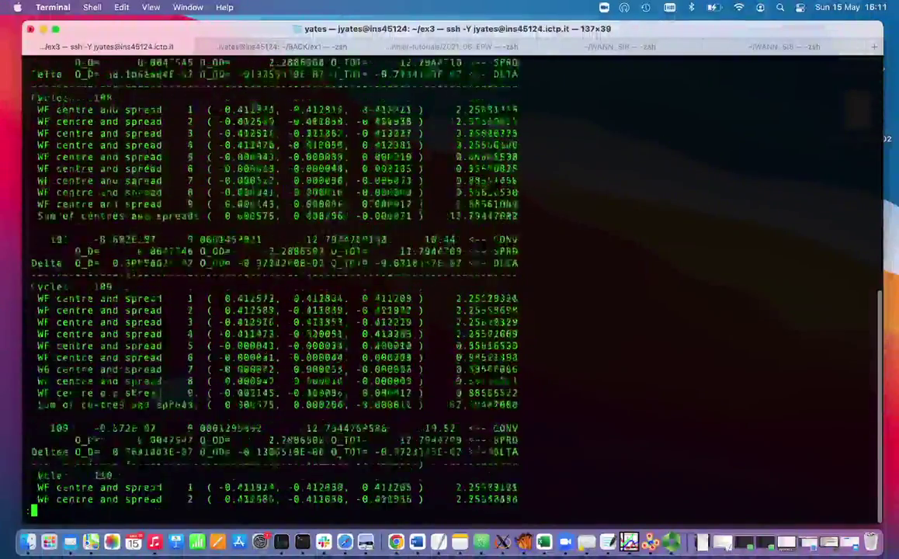
pyautogui.scroll(-18, 429, 293)
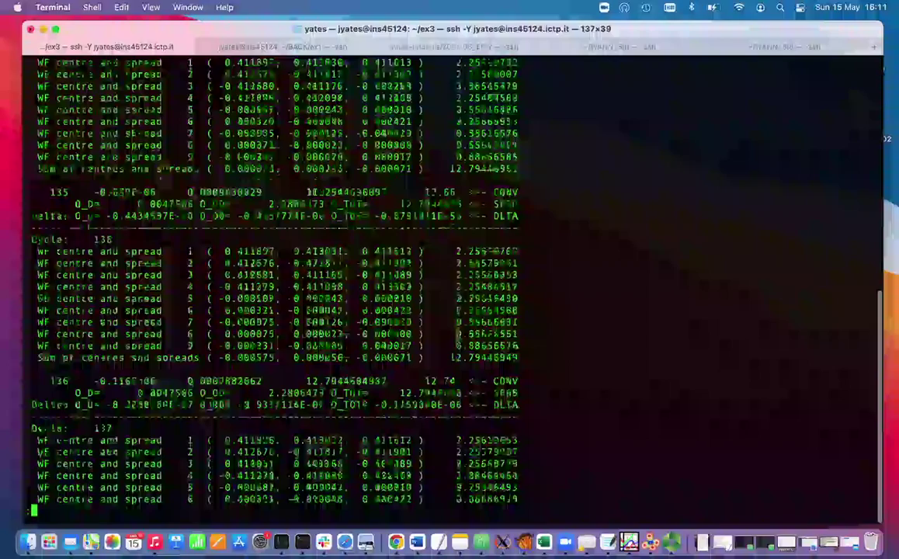
pyautogui.scroll(-20, 429, 293)
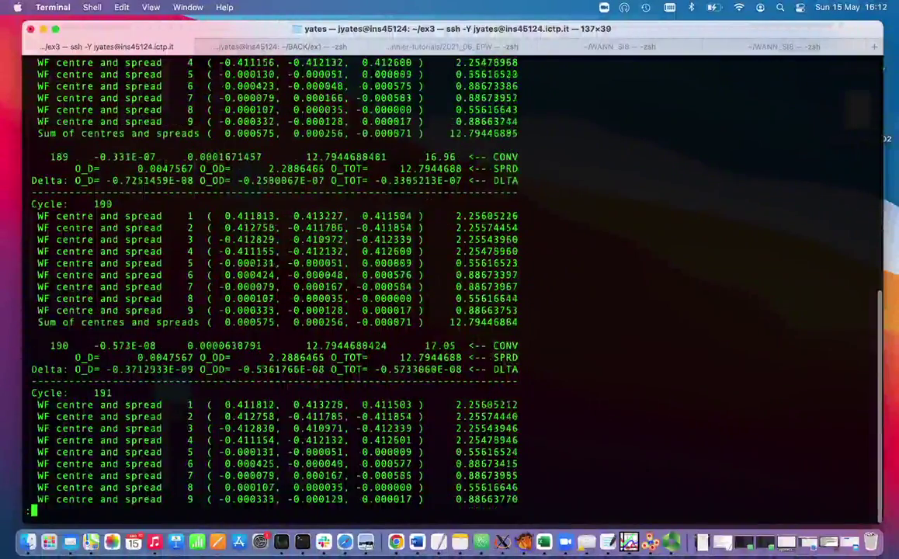
pyautogui.scroll(20, 428, 293)
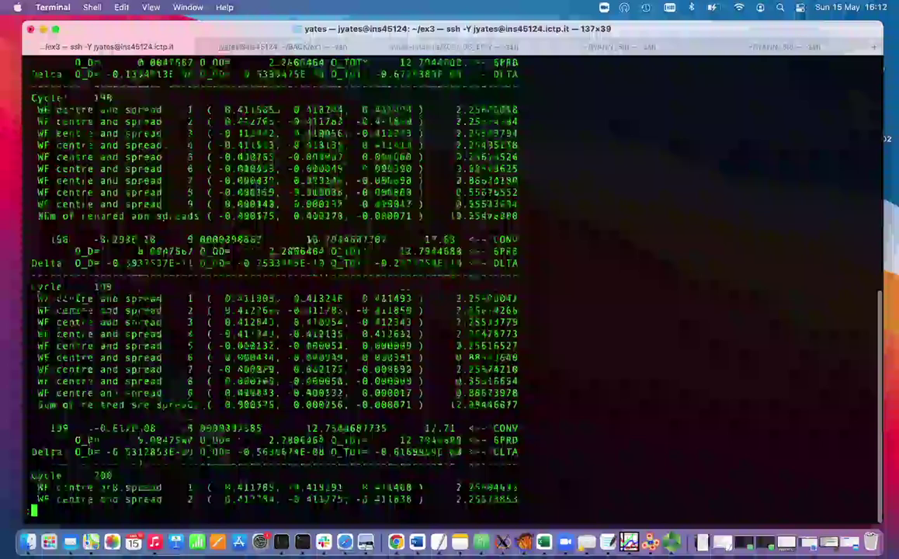
pyautogui.scroll(-15, 448, 115)
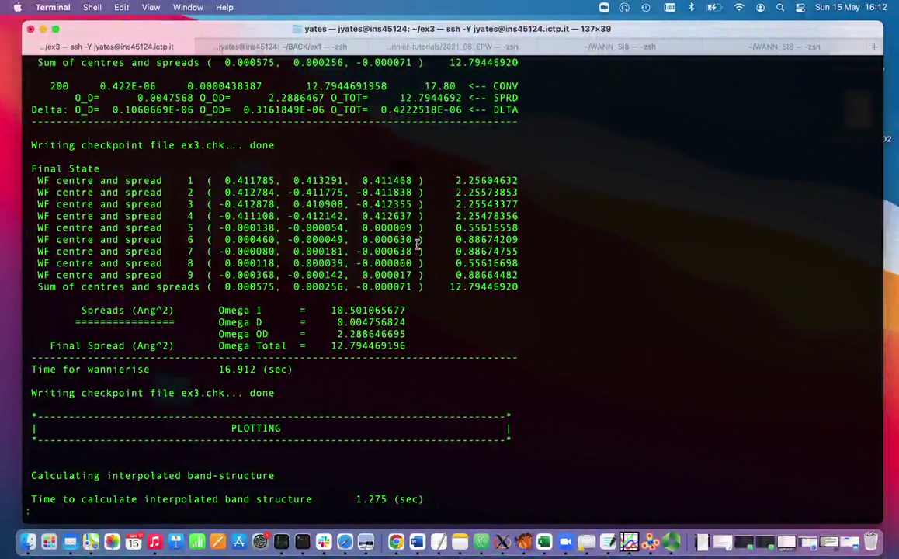
pyautogui.moveTo(426, 287); pyautogui.dragTo(327, 264)
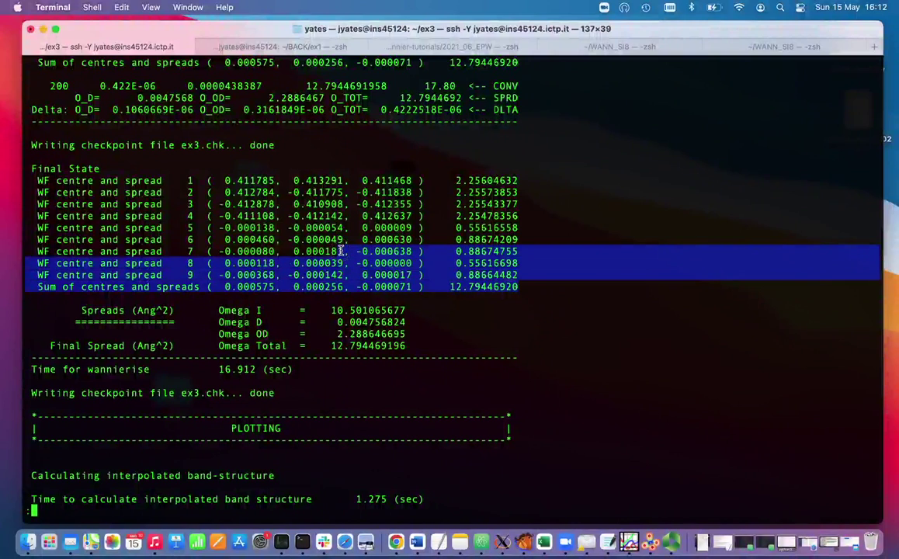
pyautogui.click(311, 247)
pyautogui.moveTo(25, 228); pyautogui.dragTo(554, 275)
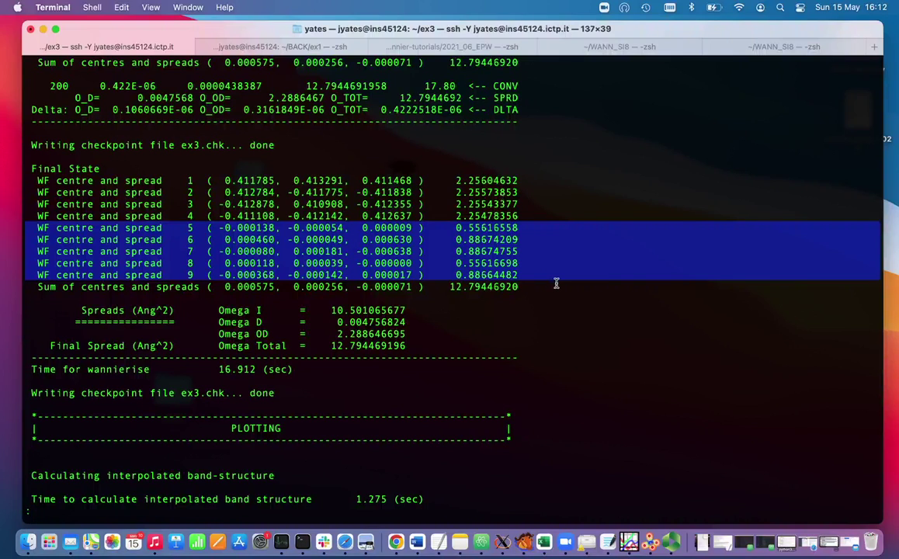
# - Close ex3.wout, start gnuplot and enter load 'ex3_band.gnu'
pyautogui.press('q')
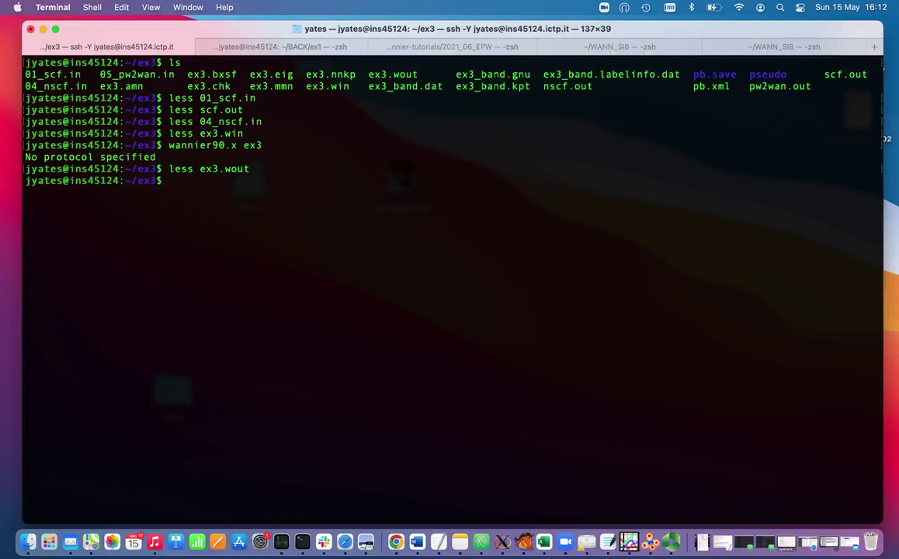
pyautogui.write('gnuplot')
pyautogui.press('Return')
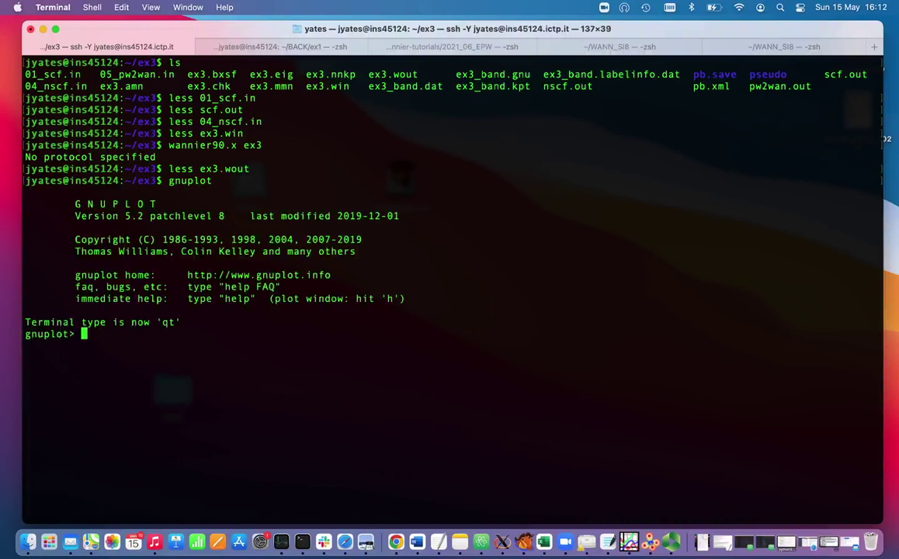
pyautogui.write("load 'ex3_band.gnu'")
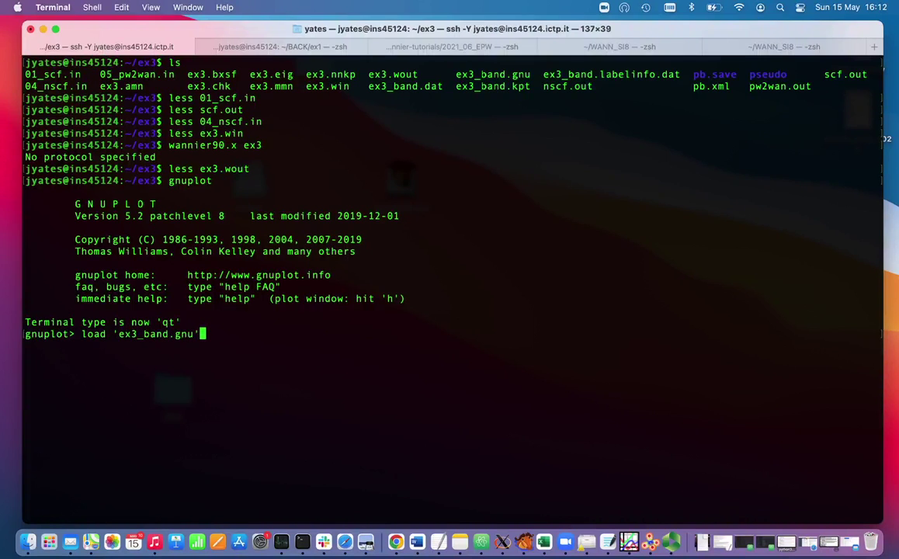
# - Plot the interpolated Pb bands along G–X–W–L–G–K, then close the plot window
pyautogui.press('Return')
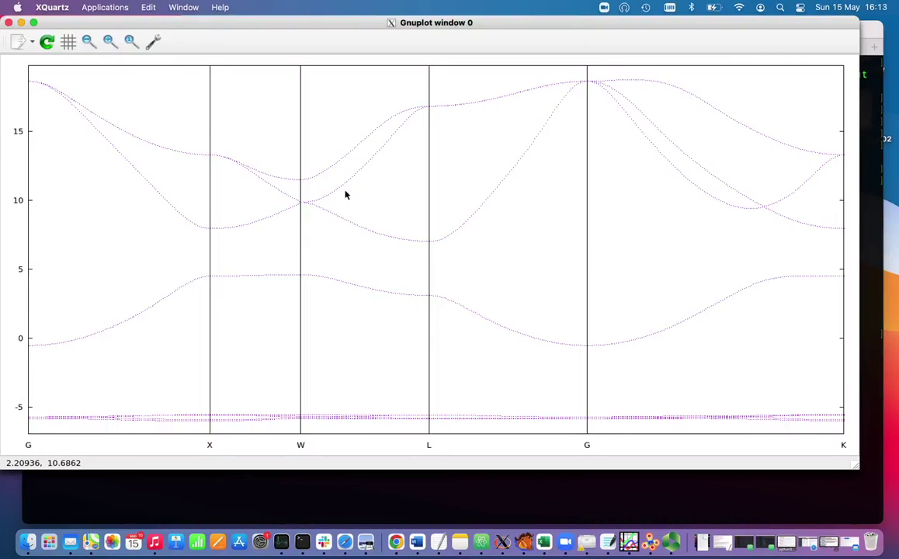
pyautogui.press('q')
pyautogui.press('Return')
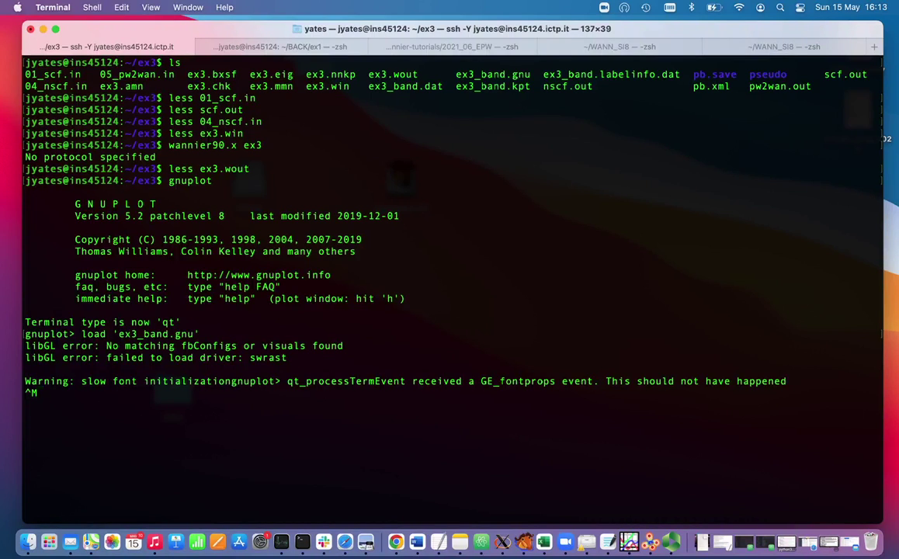
# - Quit gnuplot and open ex3.win in vi
pyautogui.press('Return')
pyautogui.write('q')
pyautogui.press('Return')
pyautogui.write('vi ')
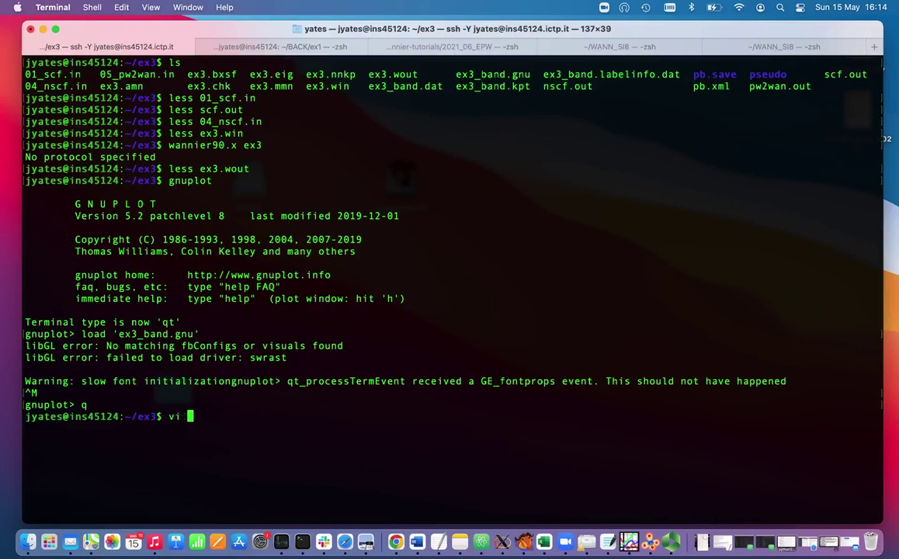
pyautogui.write('ex3.win')
pyautogui.press('Return')
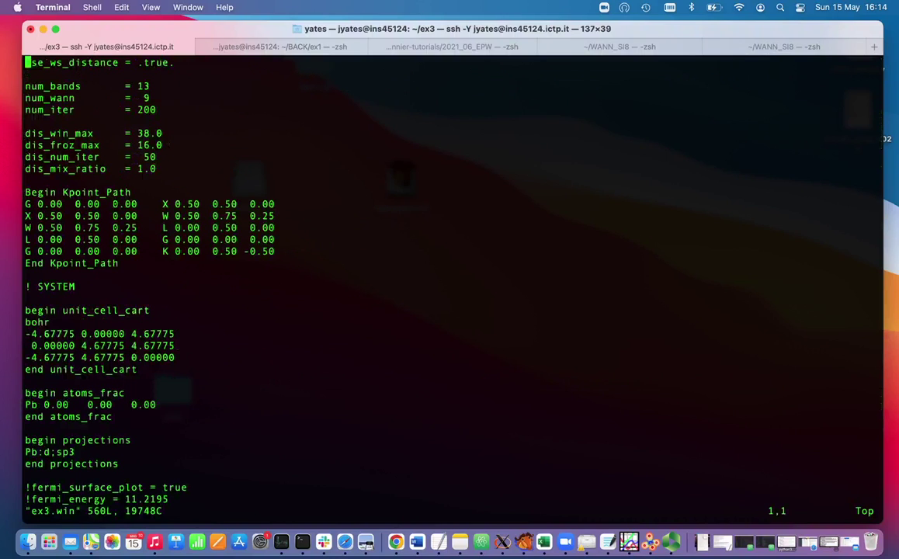
# - Uncomment restart : plot, fermi_surface_plot = true and fermi_energy = 11.2195, then save with :wq
pyautogui.press('Down')
pyautogui.press('Down')
pyautogui.press('Down')
pyautogui.press('Down')
pyautogui.press('Down')
pyautogui.press('Down')
pyautogui.press('Down')
pyautogui.press('Down')
pyautogui.press('Down')
pyautogui.press('Down')
pyautogui.press('Down')
pyautogui.press('Down')
pyautogui.press('Down')
pyautogui.press('Down')
pyautogui.press('Down')
pyautogui.press('Down')
pyautogui.press('Down')
pyautogui.press('Down')
pyautogui.press('Down')
pyautogui.press('Down')
pyautogui.press('Down')
pyautogui.press('Down')
pyautogui.press('Down')
pyautogui.press('Down')
pyautogui.press('Down')
pyautogui.press('Down')
pyautogui.press('Down')
pyautogui.press('Down')
pyautogui.press('Down')
pyautogui.press('Down')
pyautogui.press('Down')
pyautogui.press('Down')
pyautogui.press('Down')
pyautogui.press('Down')
pyautogui.press('Down')
pyautogui.press('Down')
pyautogui.press('Down')
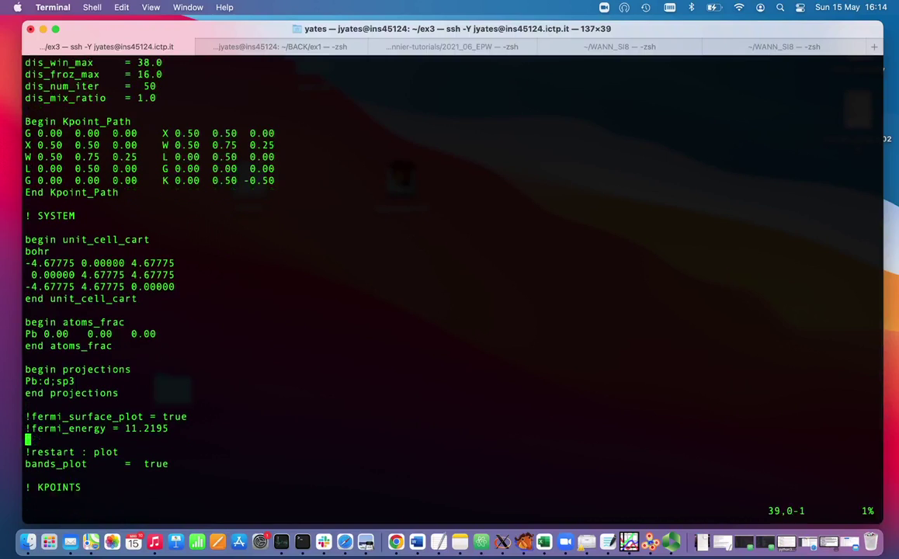
pyautogui.press('Down')
pyautogui.press('x')
pyautogui.press('Up')
pyautogui.press('Up')
pyautogui.press('Up')
pyautogui.press('x')
pyautogui.press('Down')
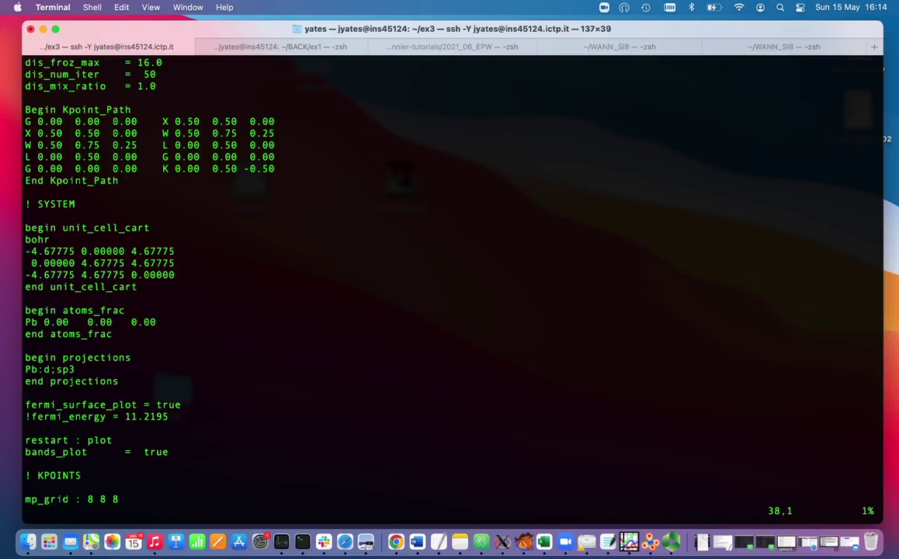
pyautogui.press('x')
pyautogui.write(':wq')
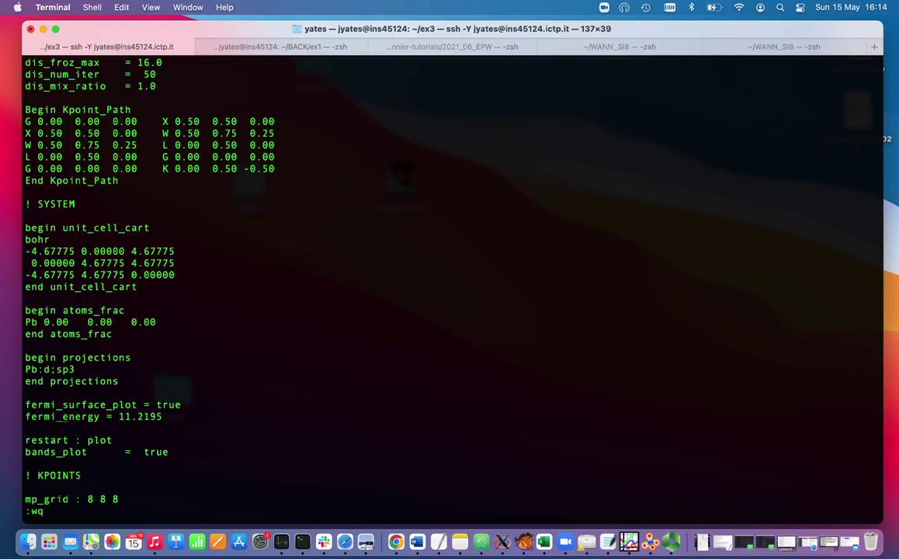
pyautogui.press('Return')
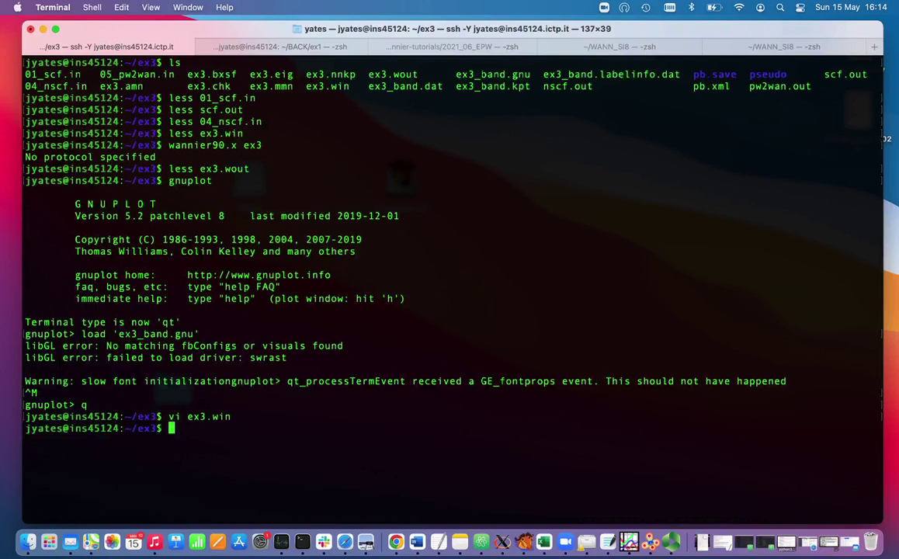
# - Rerun wannier90.x ex3 and open the new ex3.bxsf (9 bands, 51×51×51 grid)
pyautogui.press('Up')
pyautogui.press('Up')
pyautogui.press('Up')
pyautogui.press('Up')
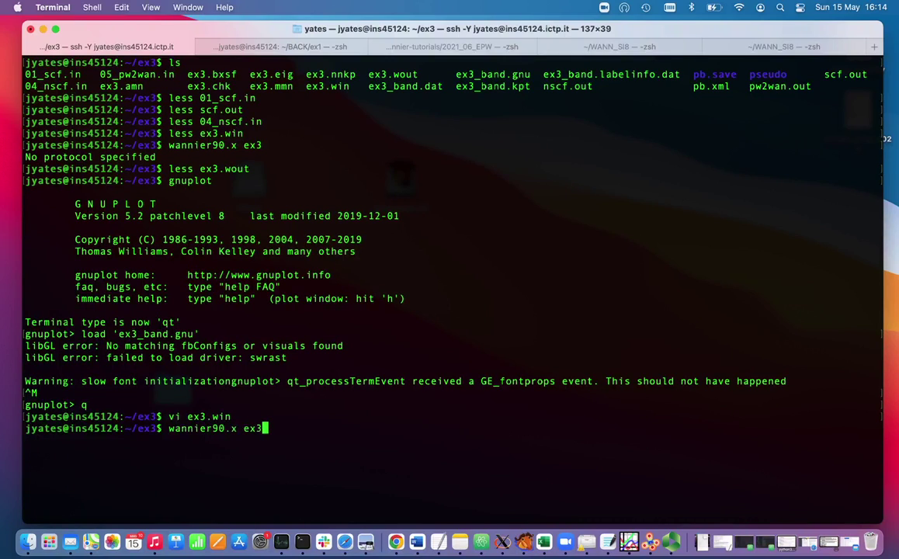
pyautogui.press('Return')
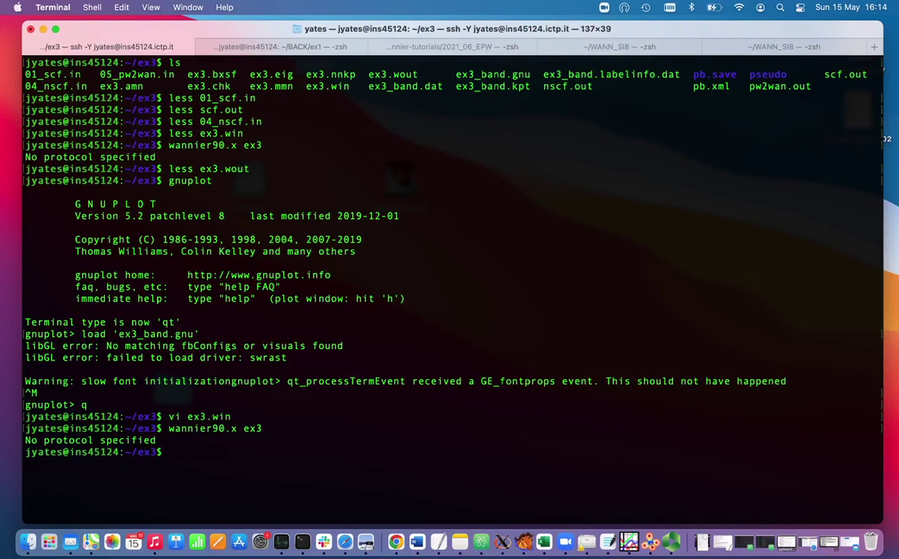
pyautogui.write('less ex3.b')
pyautogui.press('Tab')
pyautogui.press('Return')
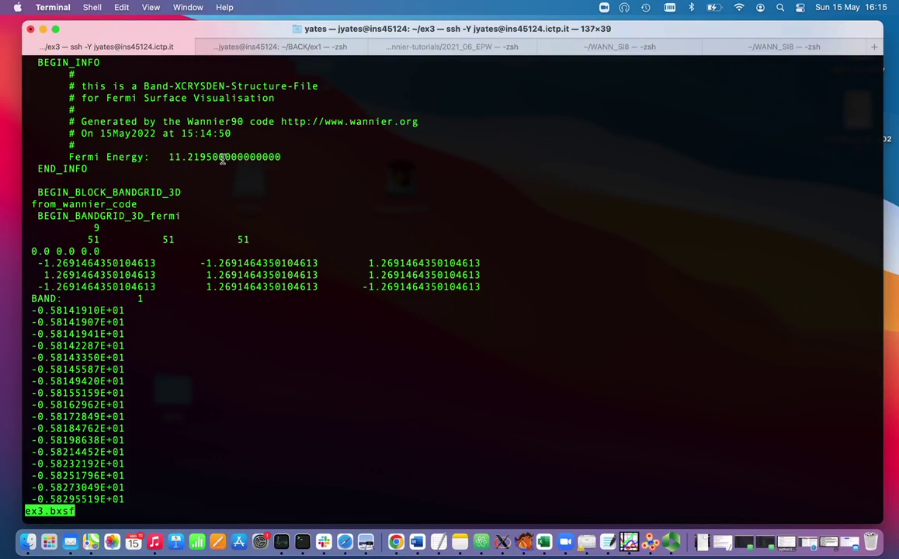
# - Scroll through ex3.bxsf in less and quit back to the ex3 shell prompt
pyautogui.scroll(-4, 167, 340)
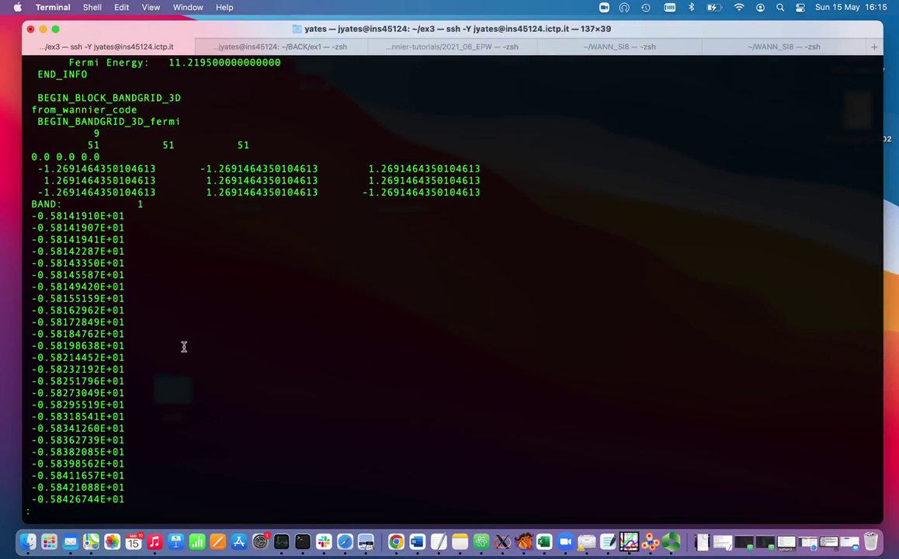
pyautogui.press('q')
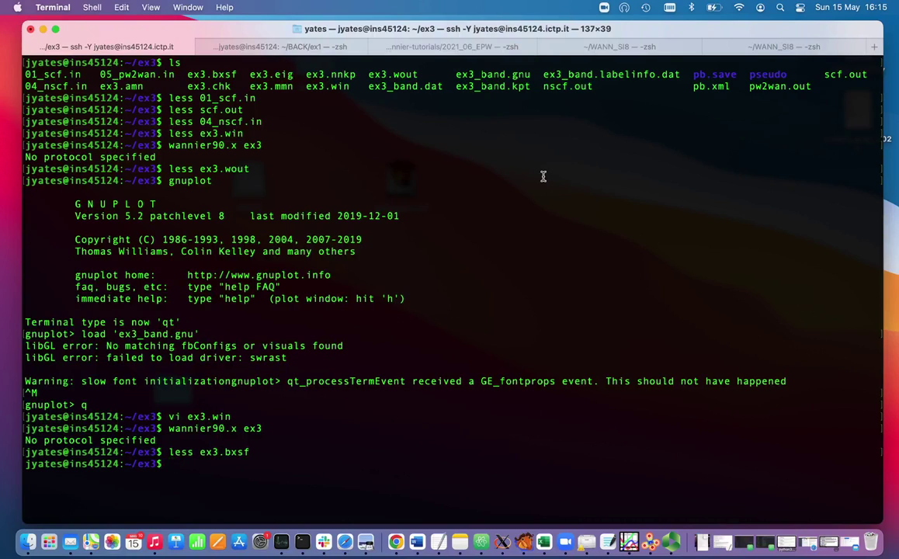
# - Relaunch FermiSurfer on ex3.bxsf from the local WANN_SI8 shell
pyautogui.click(621, 48)
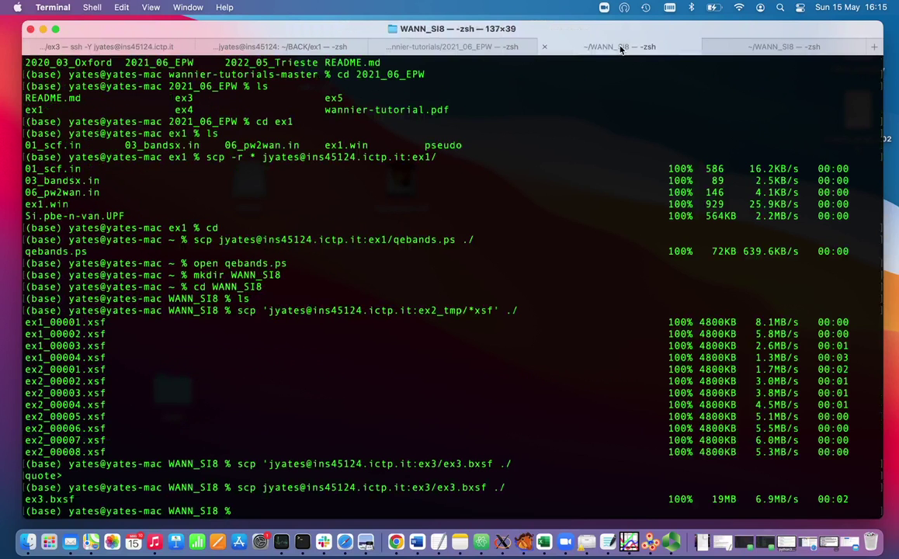
pyautogui.click(773, 46)
pyautogui.press('Up')
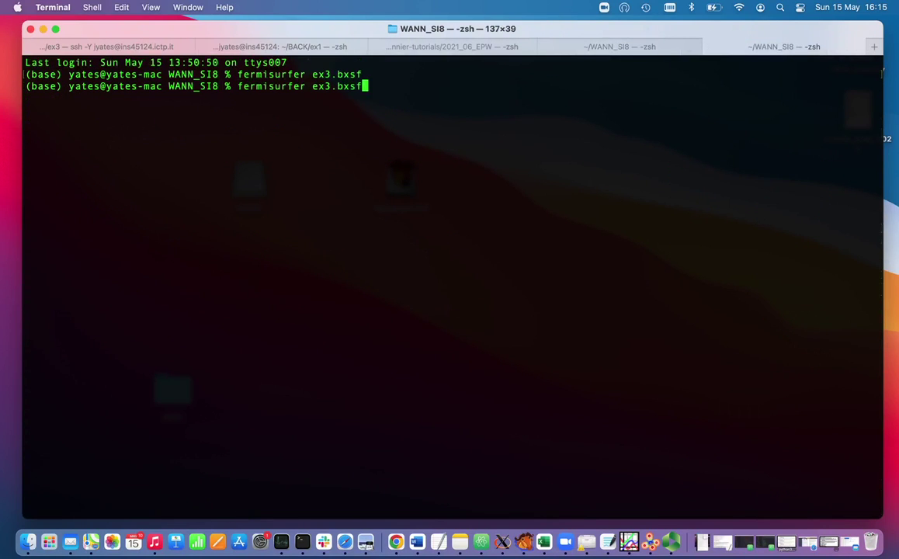
pyautogui.press('Return')
pyautogui.press('Return')
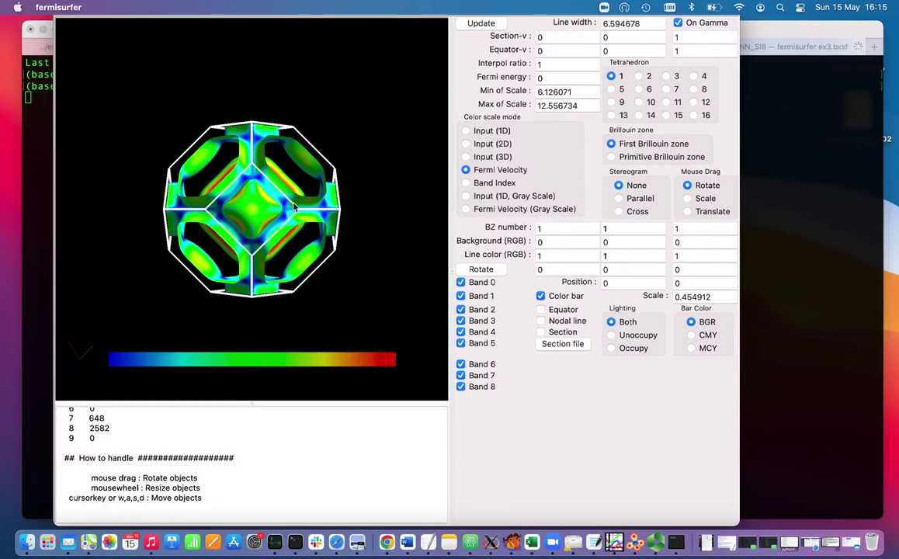
# - Recolour the lead Fermi surface by band index instead of Fermi velocity
pyautogui.moveTo(281, 247); pyautogui.dragTo(248, 177)
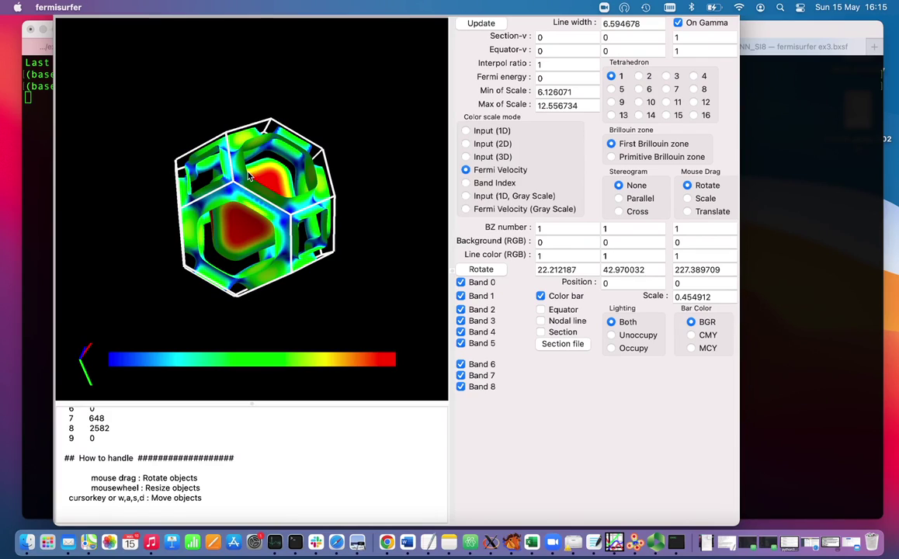
pyautogui.click(466, 184)
pyautogui.click(481, 23)
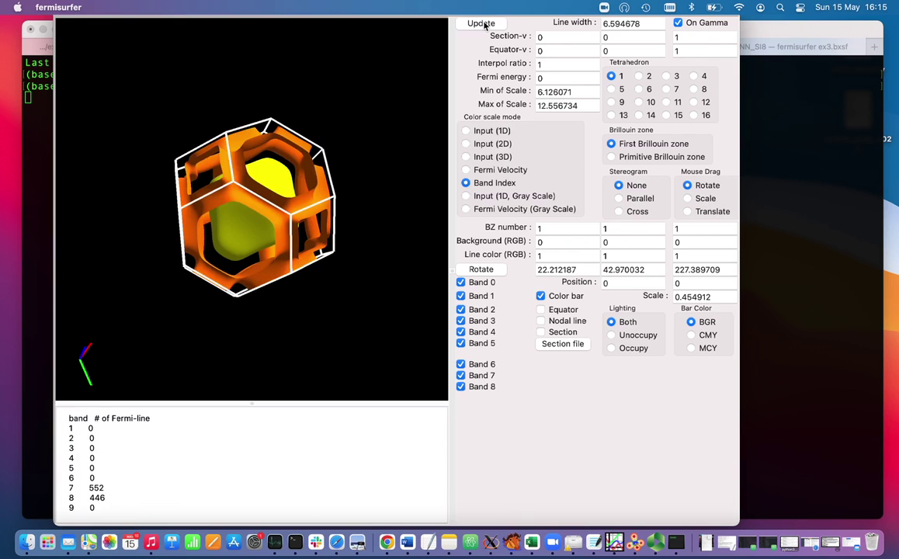
pyautogui.moveTo(309, 207); pyautogui.dragTo(270, 165)
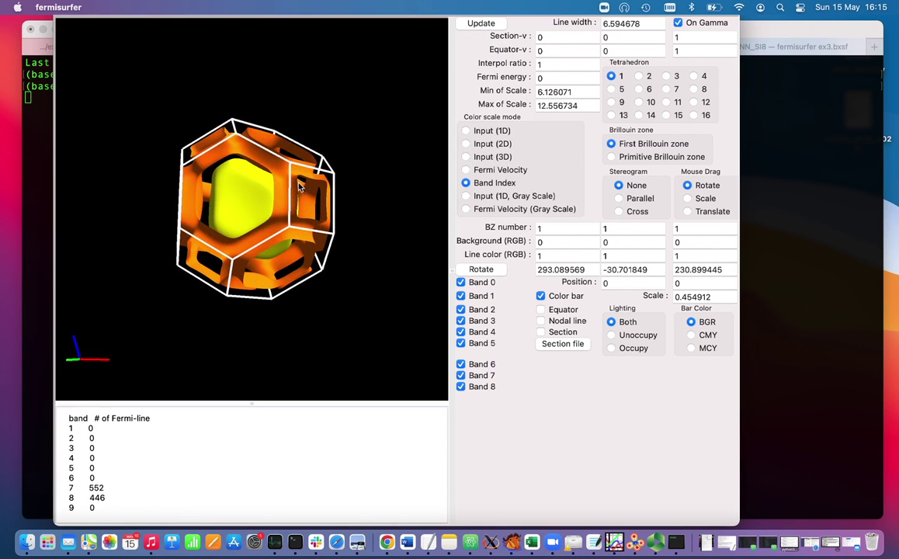
# - Hide the band 6 sheet of the Fermi surface
pyautogui.click(461, 365)
pyautogui.click(461, 365)
pyautogui.moveTo(350, 291); pyautogui.dragTo(335, 254)
pyautogui.click(461, 365)
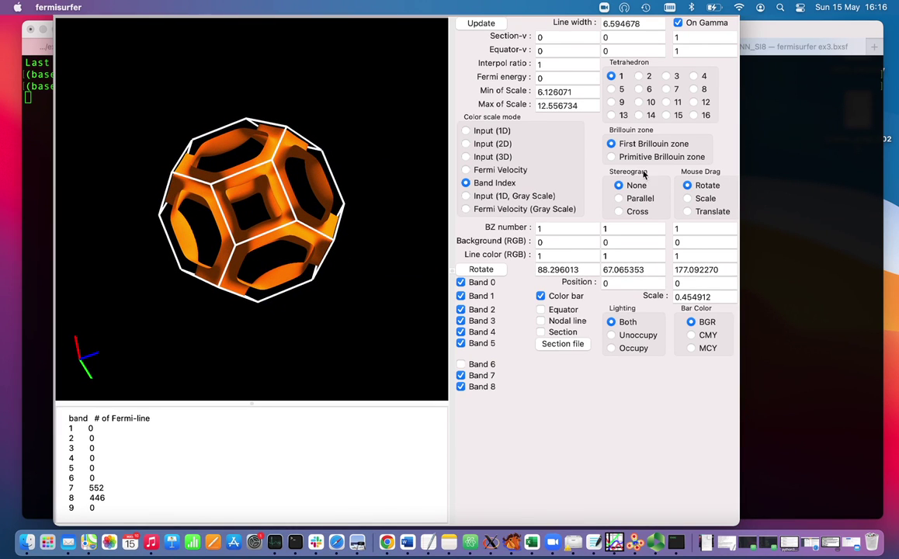
# - Redraw the surface inside the primitive Brillouin zone and rotate it to inspect
pyautogui.click(613, 158)
pyautogui.click(481, 23)
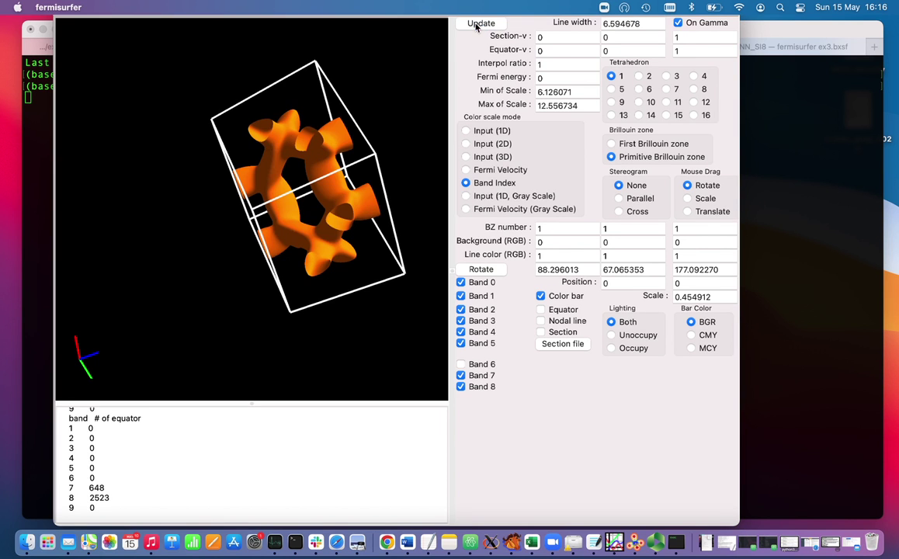
pyautogui.moveTo(341, 159); pyautogui.dragTo(279, 211)
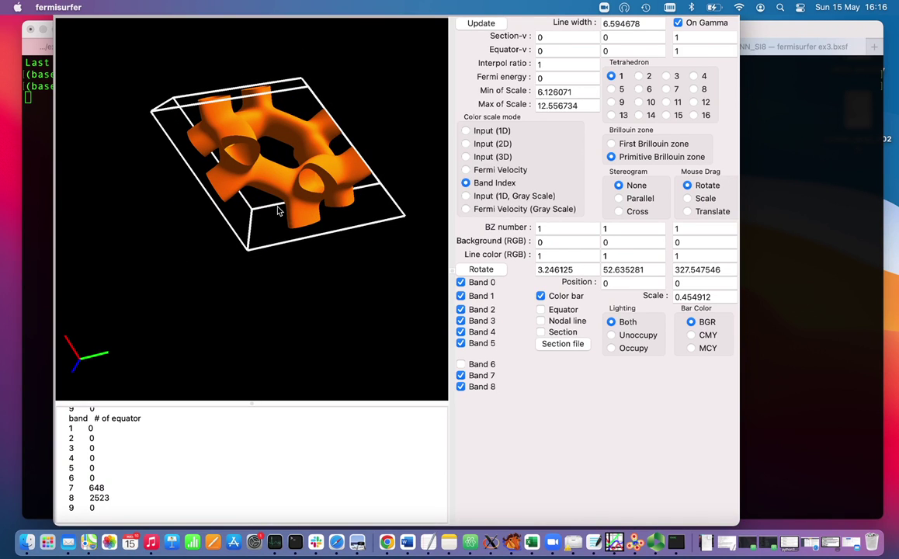
pyautogui.moveTo(324, 216); pyautogui.dragTo(307, 239)
pyautogui.press('super+Tab')
# - Switch back to the remote ex3 shell session
pyautogui.hotkey('ctrl', 'Tab')
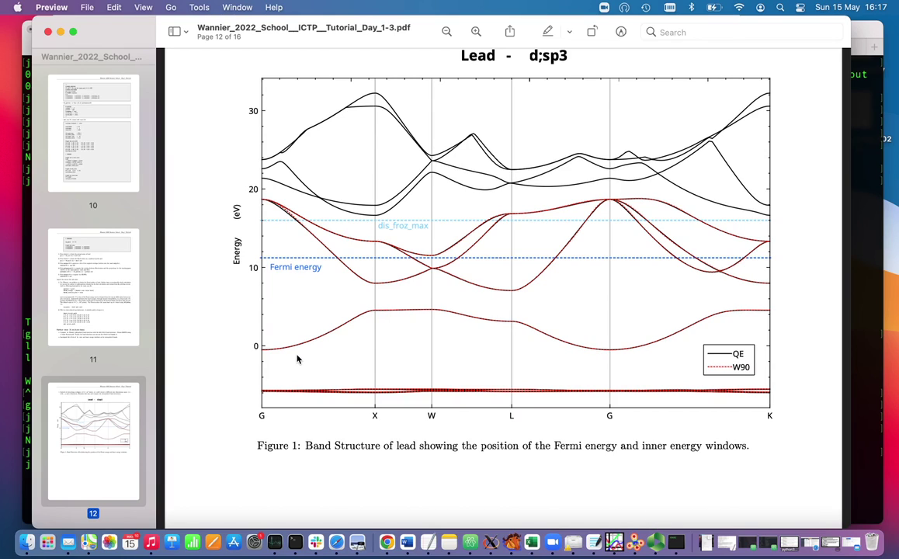
# - Close the tutorial PDF, move into ../ex3_min and list its files
pyautogui.click(47, 32)
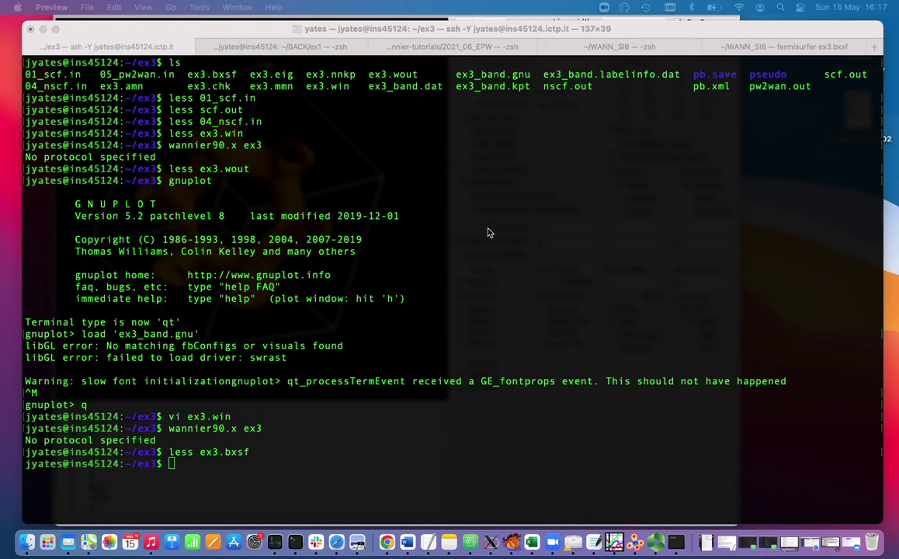
pyautogui.click(422, 317)
pyautogui.write('cd ')
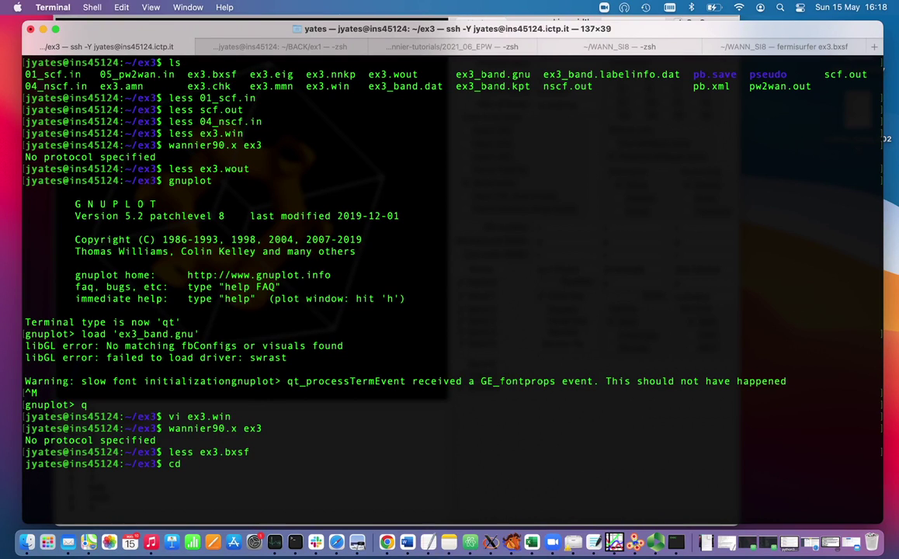
pyautogui.write('../ex3_min')
pyautogui.press('Return')
pyautogui.write('ls')
pyautogui.press('Return')
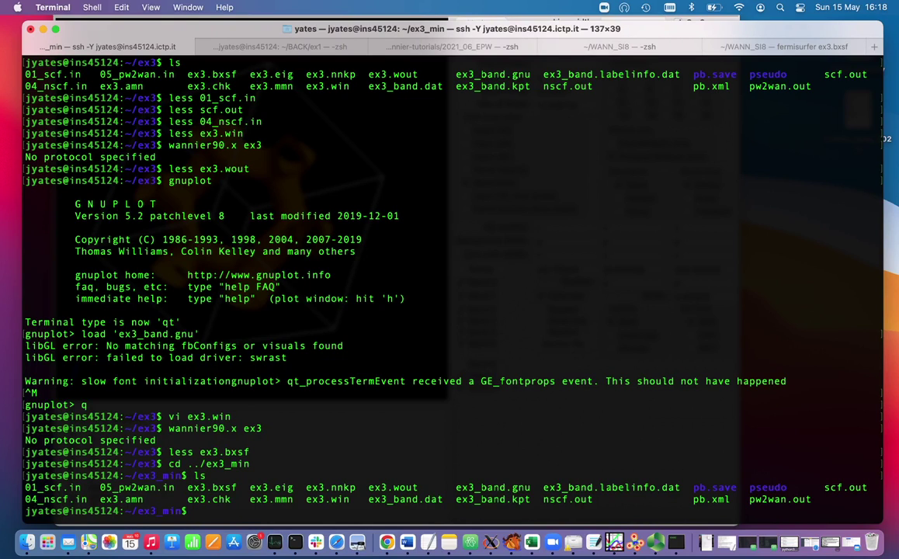
# - Review 04_nscf.in, pointing out nbnd=9, then start viewing ex3.win
pyautogui.write('less 04_nscf.in')
pyautogui.press('Return')
pyautogui.moveTo(169, 180); pyautogui.dragTo(130, 179)
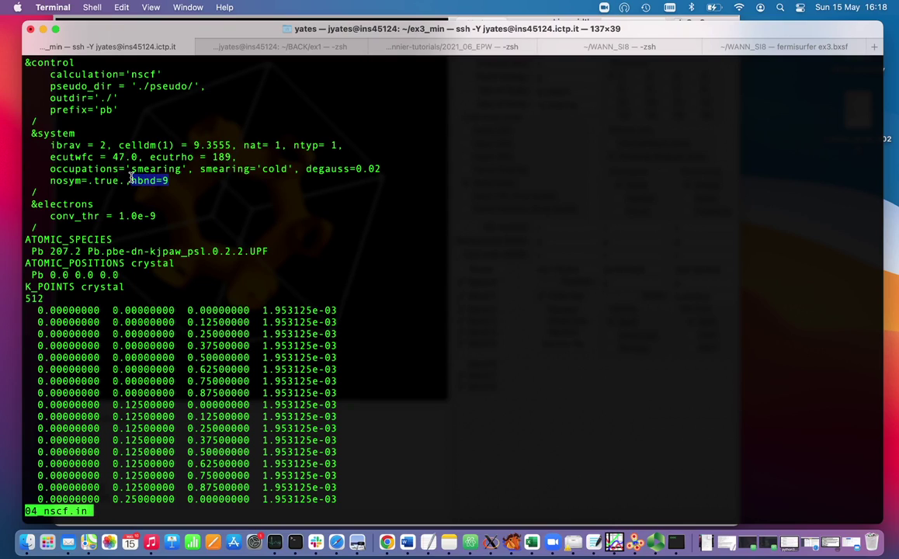
pyautogui.write('qless 04_')
pyautogui.press('BackSpace')
pyautogui.press('BackSpace')
pyautogui.press('BackSpace')
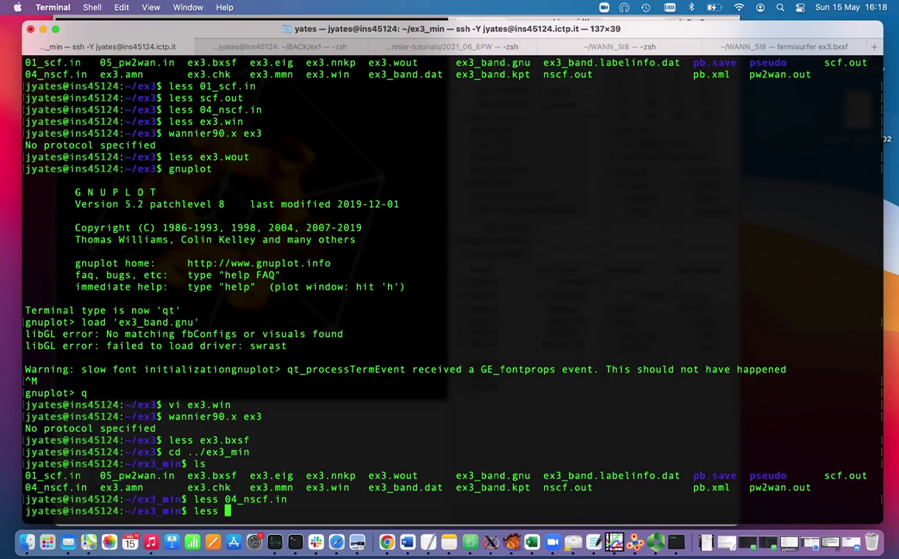
pyautogui.write('ex3.win')
pyautogui.press('Return')
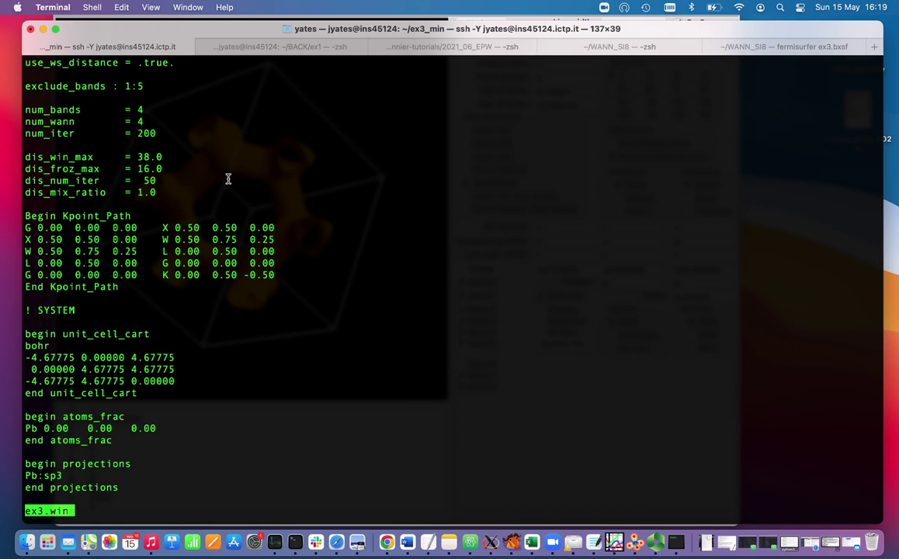
pyautogui.press('Down')
pyautogui.press('Down')
pyautogui.press('Down')
pyautogui.press('Down')
pyautogui.press('Down')
pyautogui.press('Down')
pyautogui.press('Down')
pyautogui.press('Down')
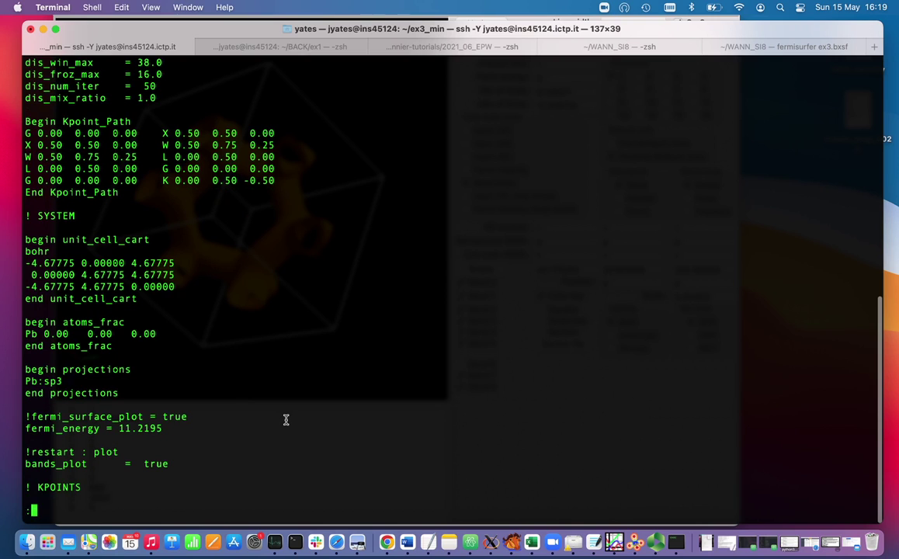
pyautogui.press('q')
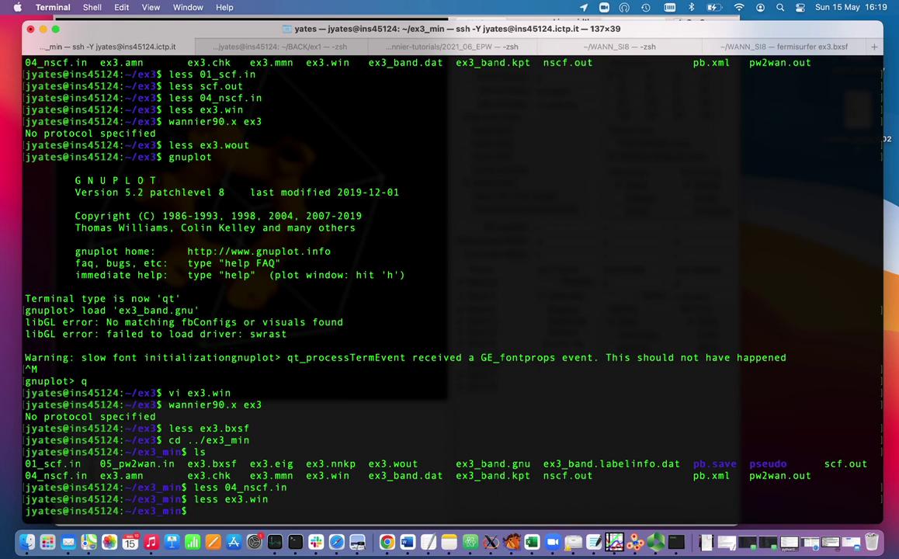
# - Open the minimal run's ex3.wout log in less
pyautogui.write('less w')
pyautogui.press('BackSpace')
pyautogui.write('ex3.wout')
pyautogui.press('Return')
# - Page through ex3.wout to the final spreads, totalling 10.711294231 Ang^2
pyautogui.press('space')
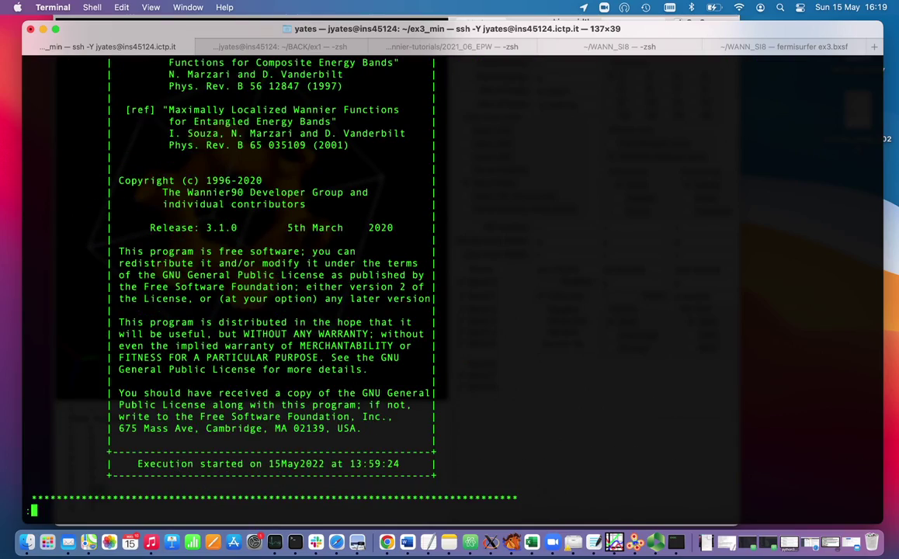
pyautogui.scroll(-20, 272, 280)
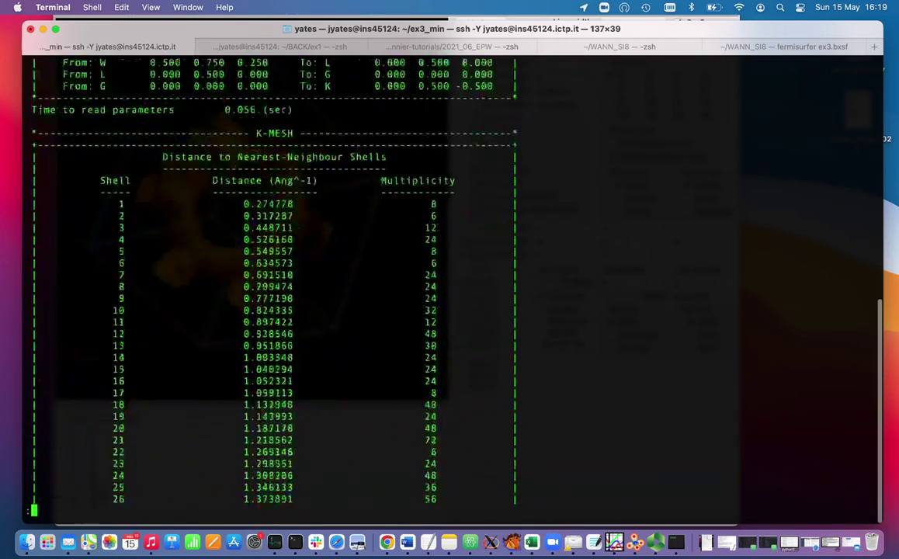
pyautogui.scroll(-15, 272, 279)
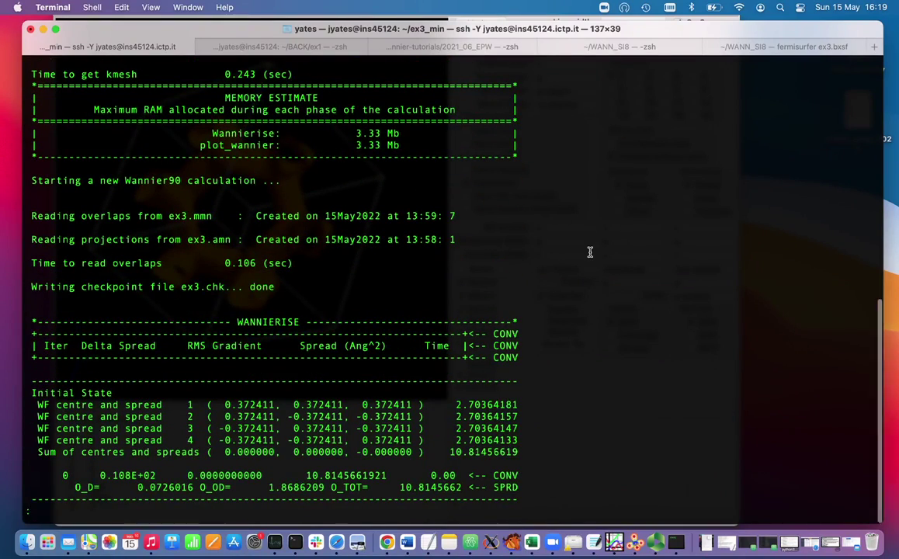
pyautogui.scroll(-4, 588, 253)
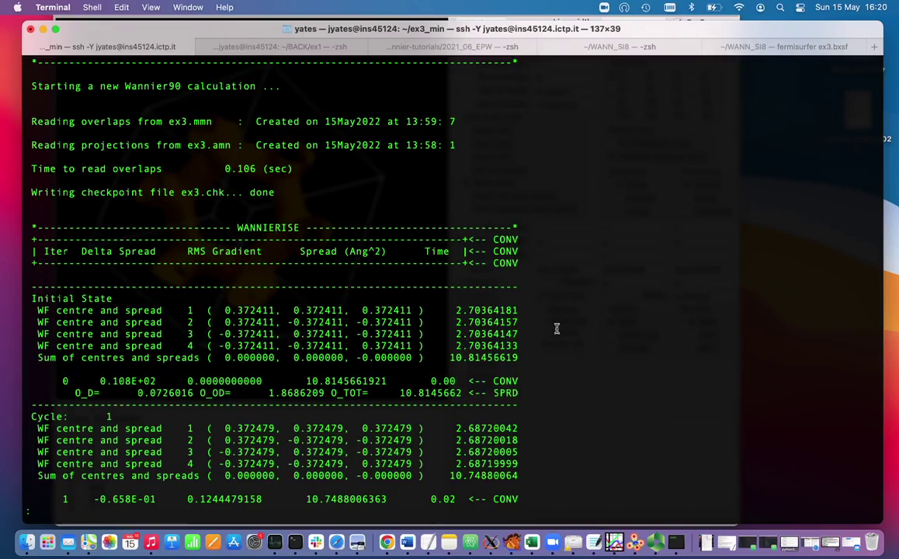
pyautogui.scroll(-20, 507, 294)
pyautogui.scroll(-20, 466, 287)
pyautogui.scroll(-5, 375, 335)
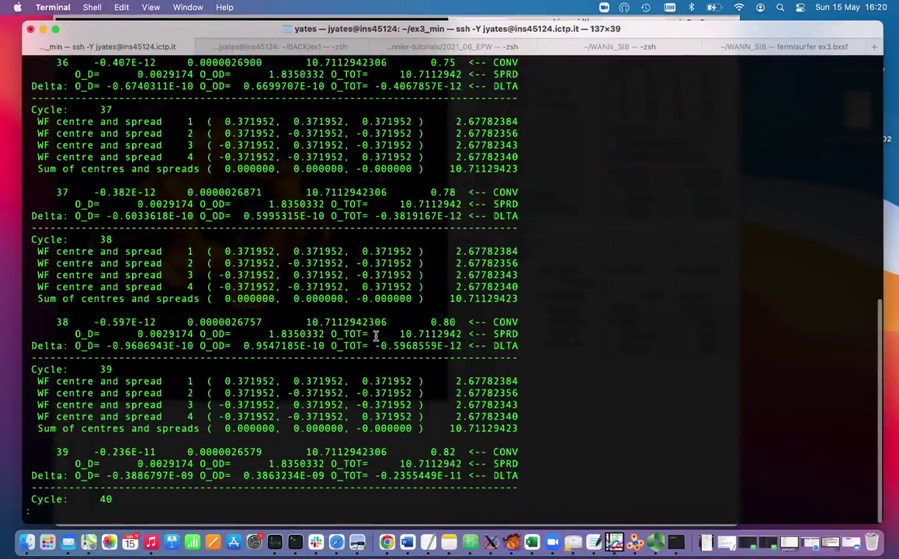
pyautogui.scroll(-20, 375, 335)
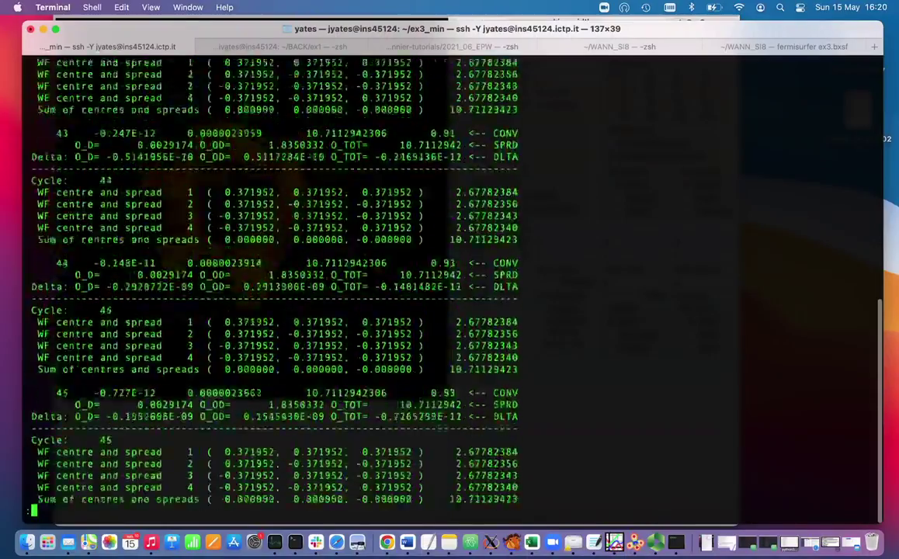
pyautogui.scroll(-20, 375, 335)
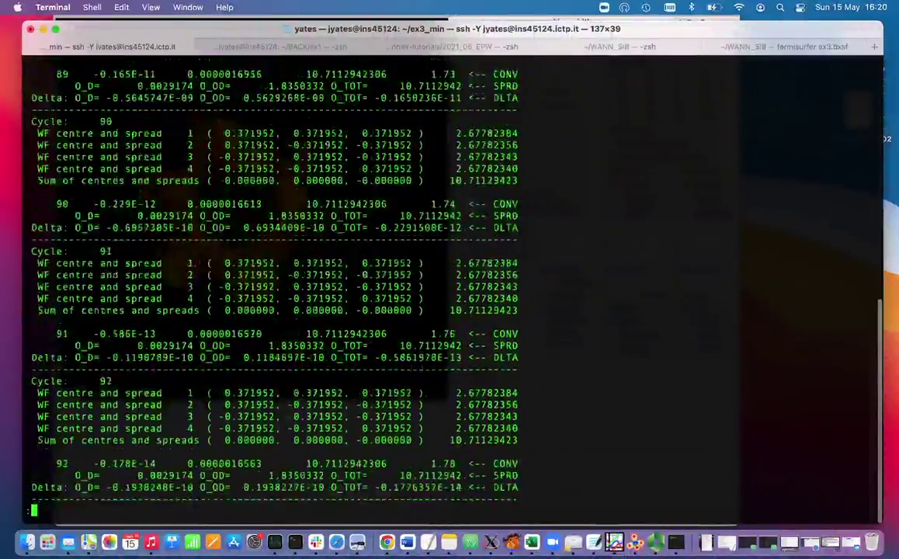
pyautogui.scroll(-20, 375, 335)
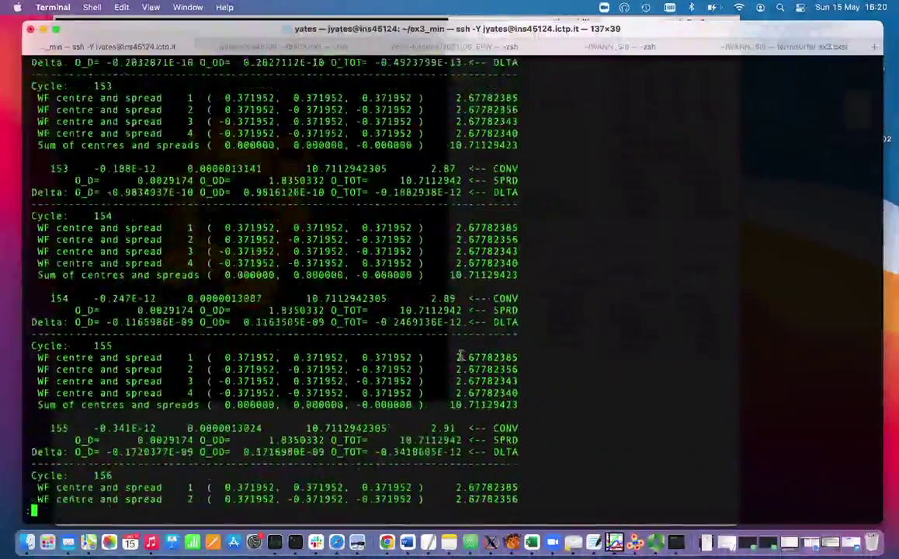
pyautogui.scroll(-20, 375, 336)
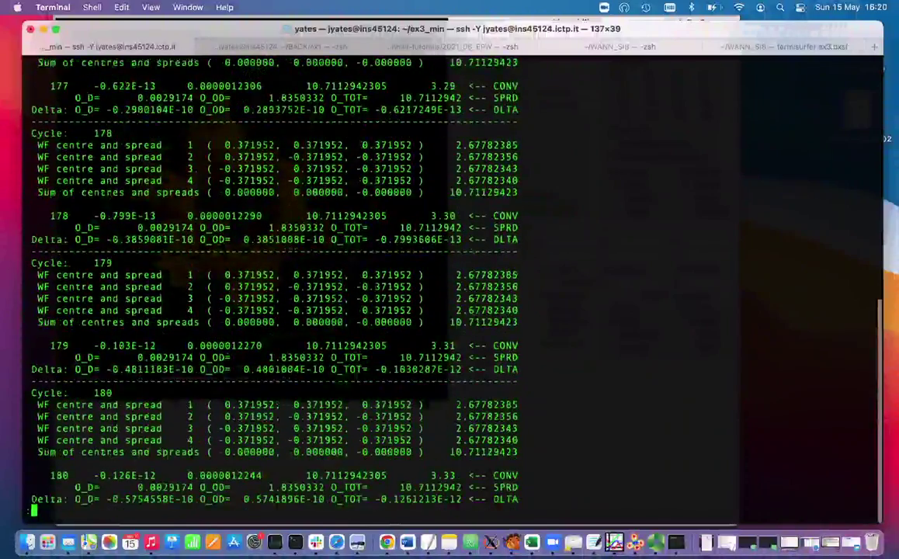
pyautogui.scroll(-20, 436, 303)
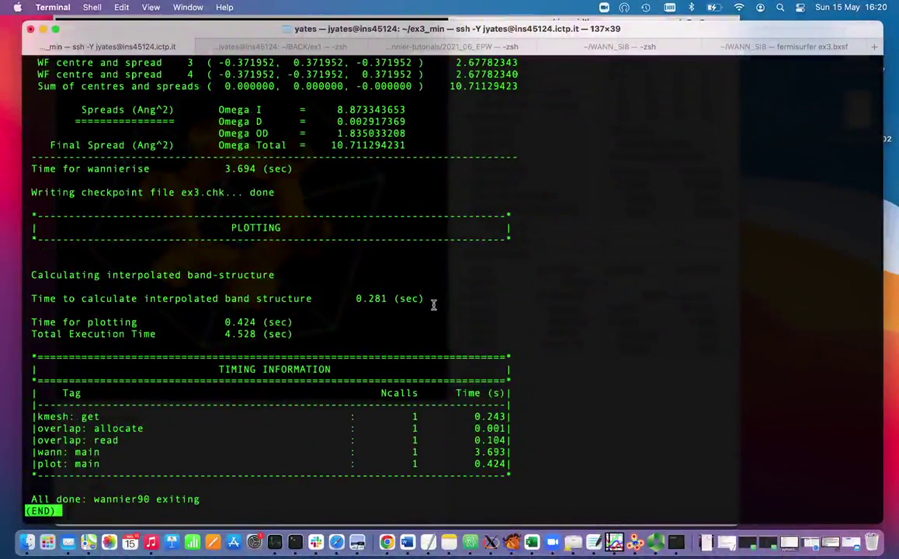
pyautogui.scroll(5, 436, 303)
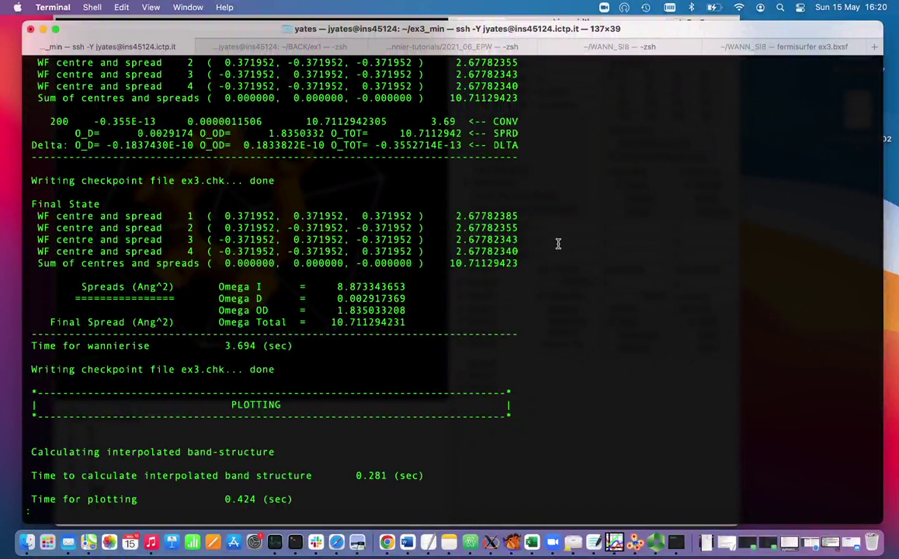
# - Start gnuplot, plot ex3_band.gnu's interpolated bands, and close the plot window
pyautogui.write('q')
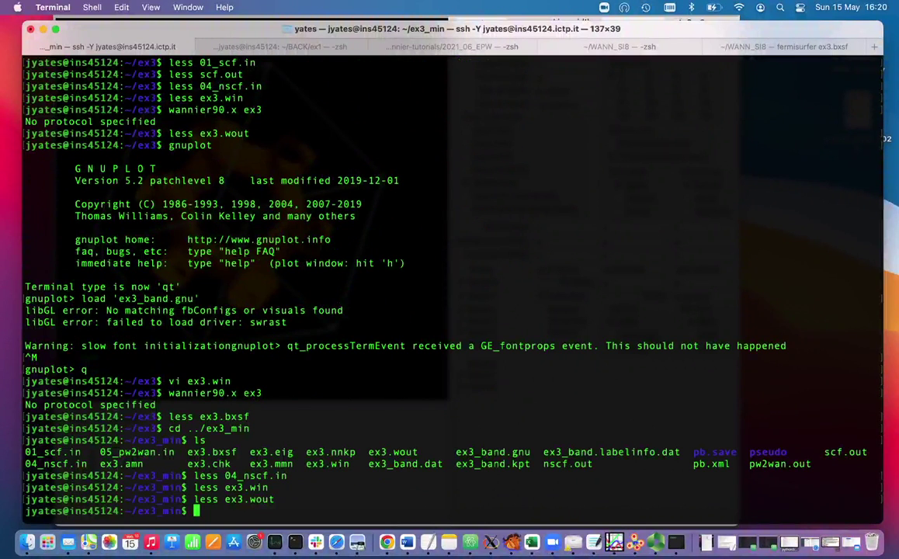
pyautogui.write('gnuplot')
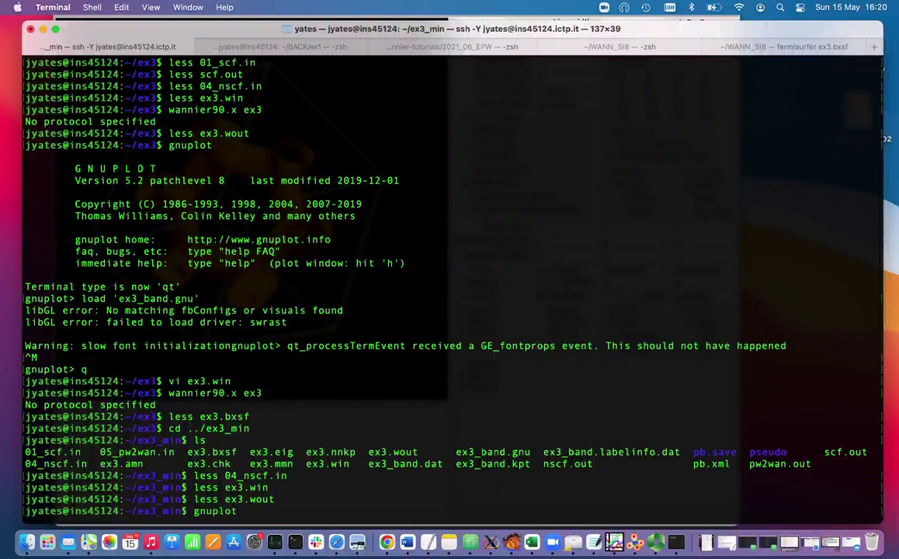
pyautogui.press('Return')
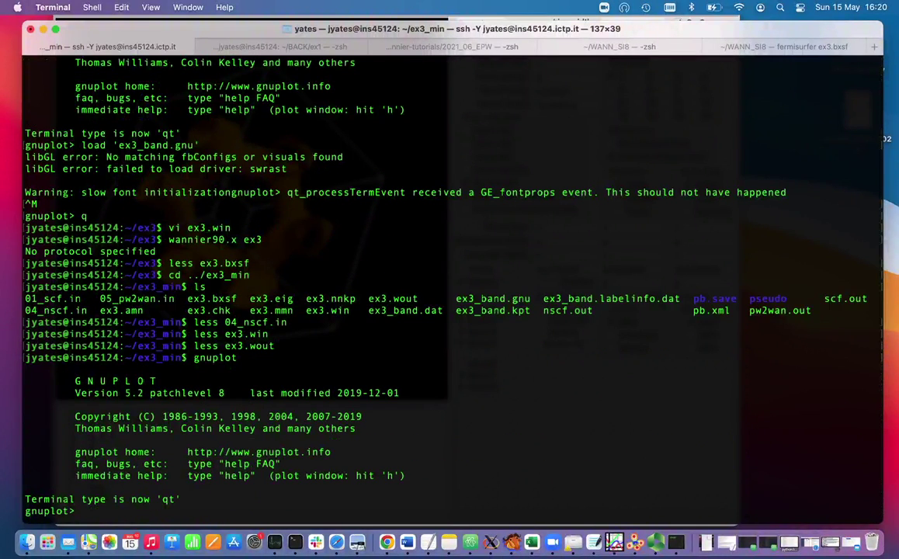
pyautogui.press('Up')
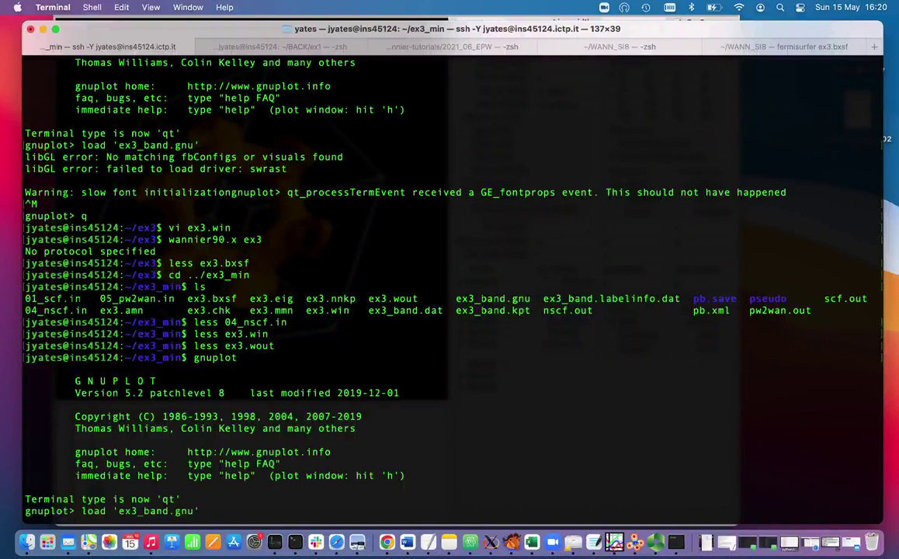
pyautogui.press('Return')
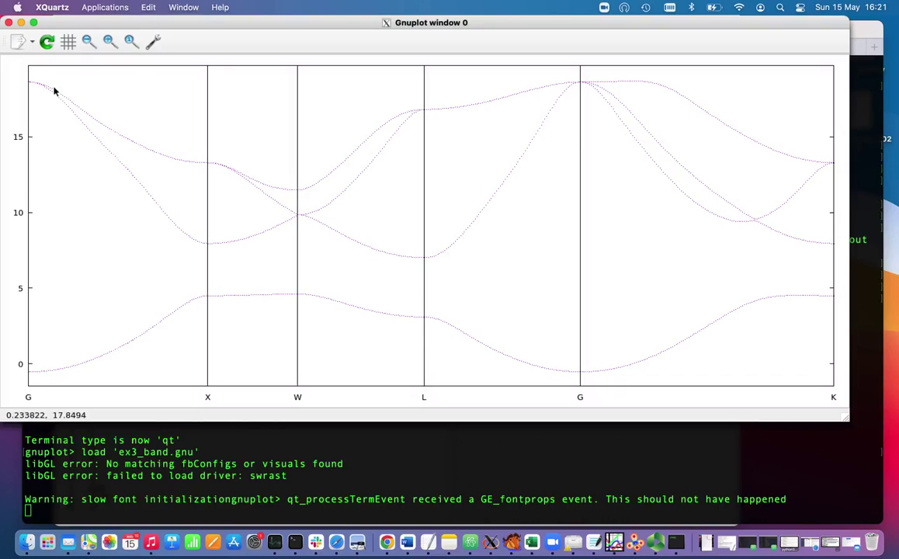
pyautogui.click(8, 24)
# - Quit gnuplot and change into the ../ex3_min_soc folder
pyautogui.click(288, 342)
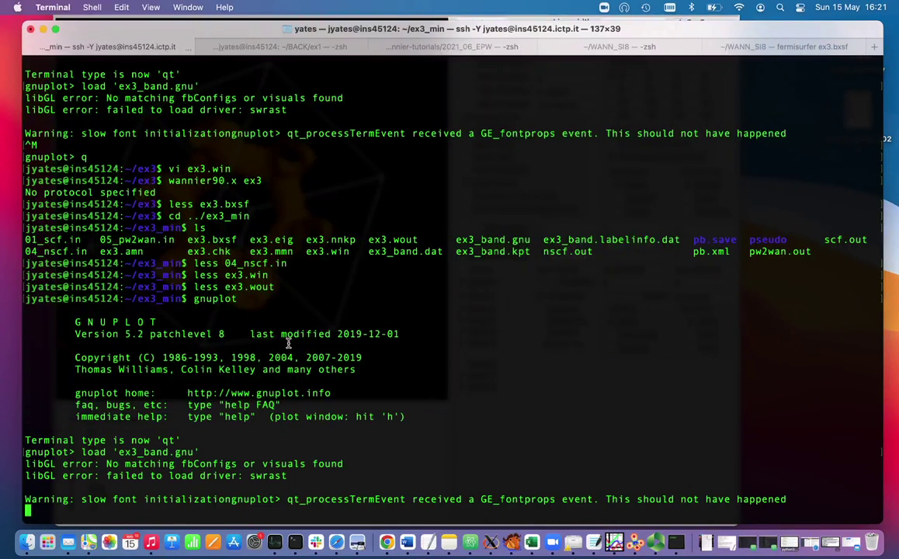
pyautogui.press('Return')
pyautogui.write('q')
pyautogui.press('Return')
pyautogui.write('cd ../ex')
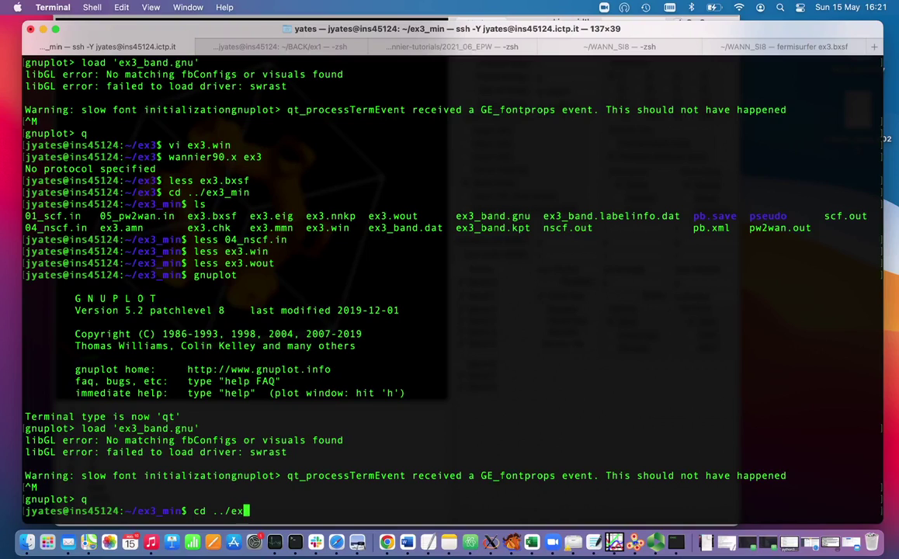
pyautogui.write('3_min_')
pyautogui.press('Tab')
pyautogui.press('Return')
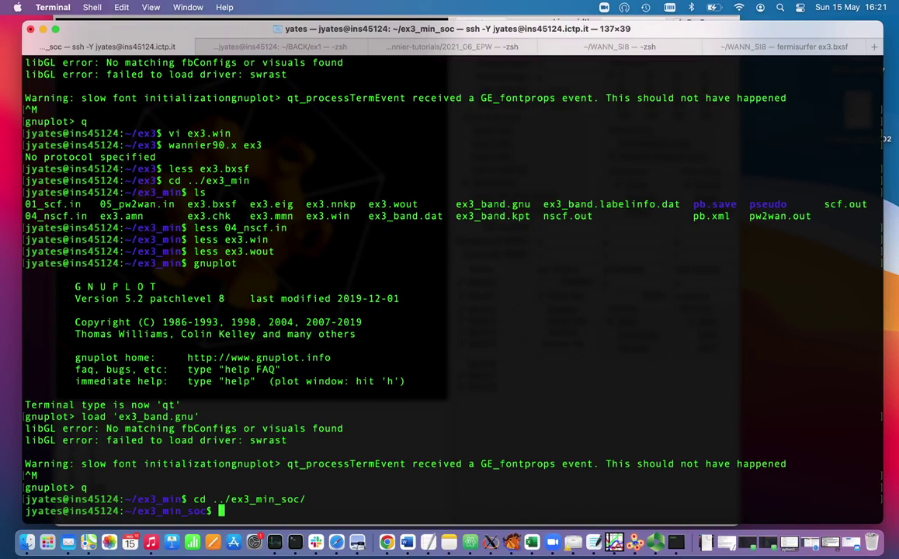
# - Review 01_scf.in, highlighting lspinorb/noncolin and the relativistic pseudopotential file
pyautogui.write('less 01')
pyautogui.press('Tab')
pyautogui.press('Return')
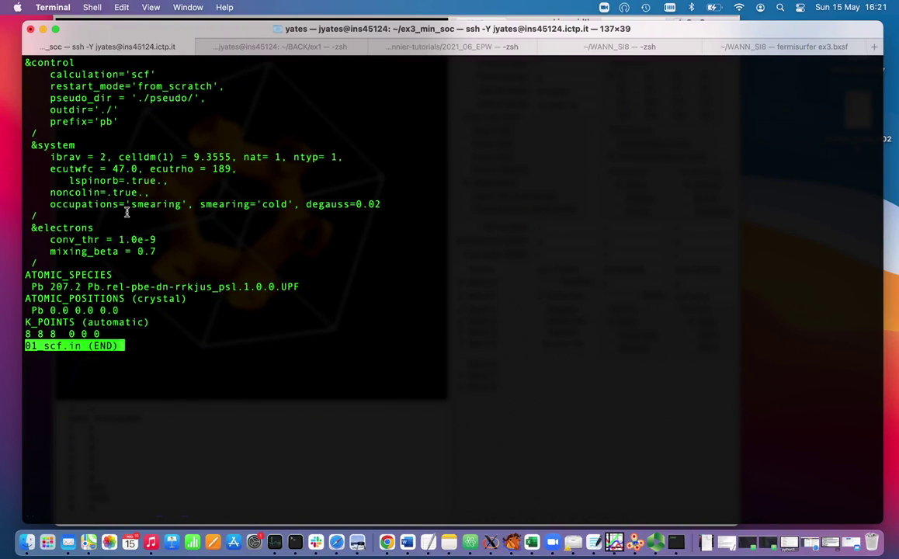
pyautogui.moveTo(153, 193); pyautogui.dragTo(33, 179)
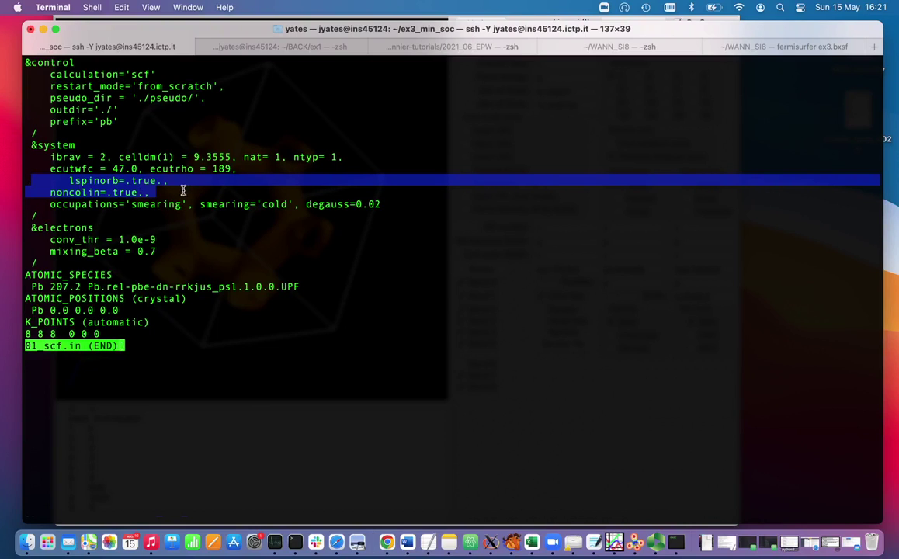
pyautogui.click(185, 218)
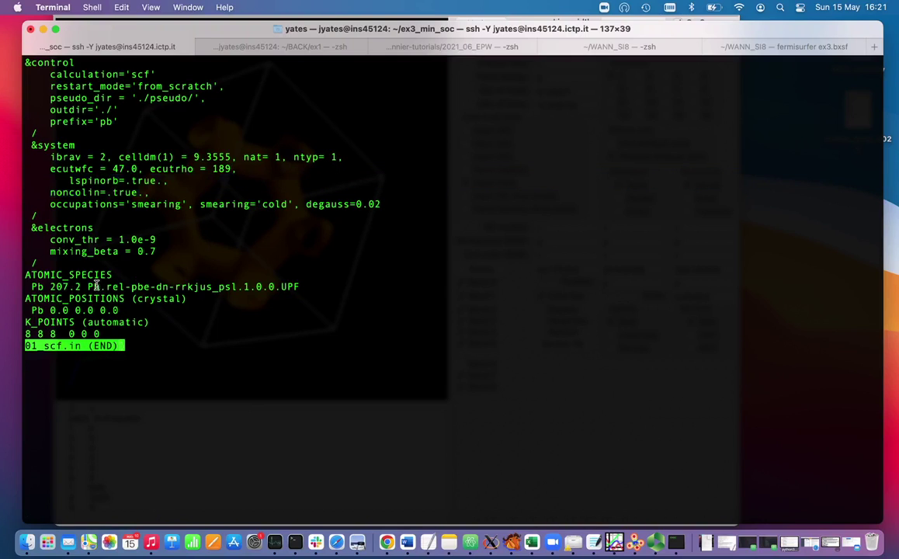
pyautogui.moveTo(88, 287); pyautogui.dragTo(300, 289)
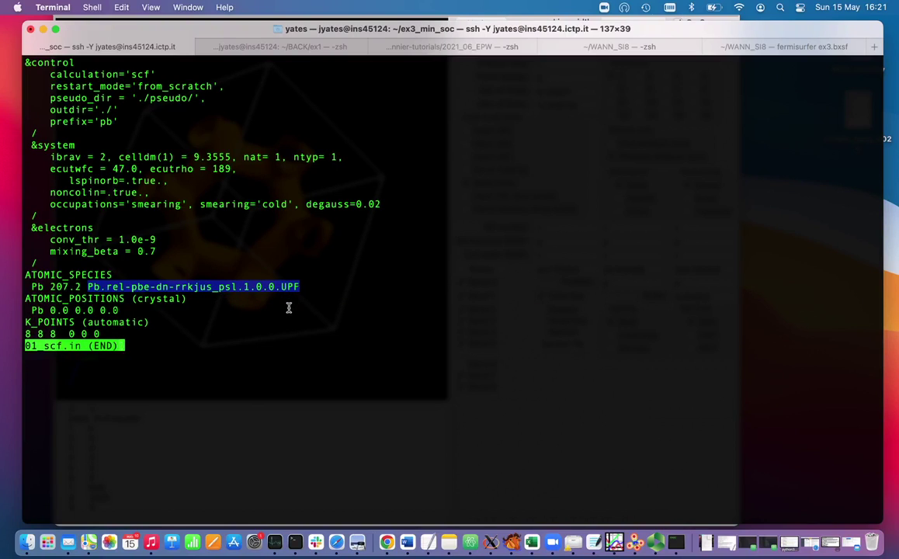
pyautogui.click(288, 308)
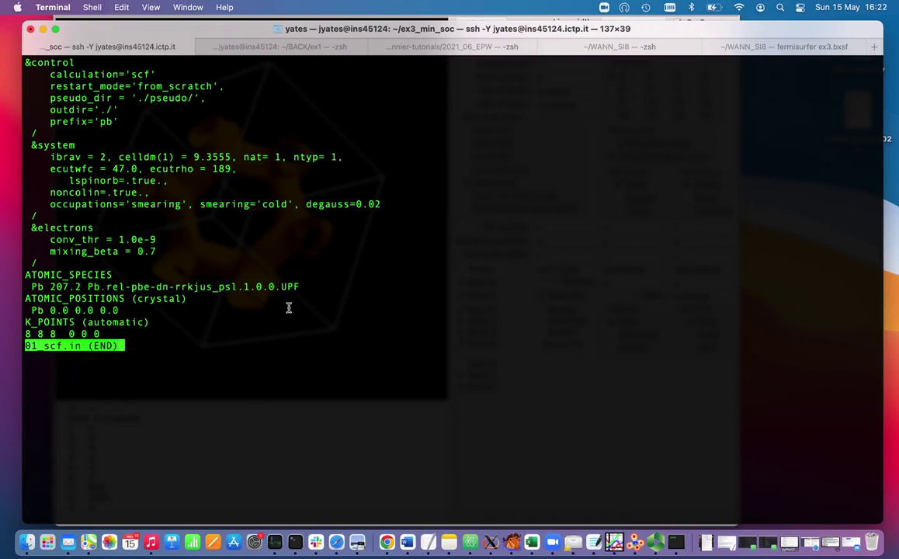
pyautogui.press('q')
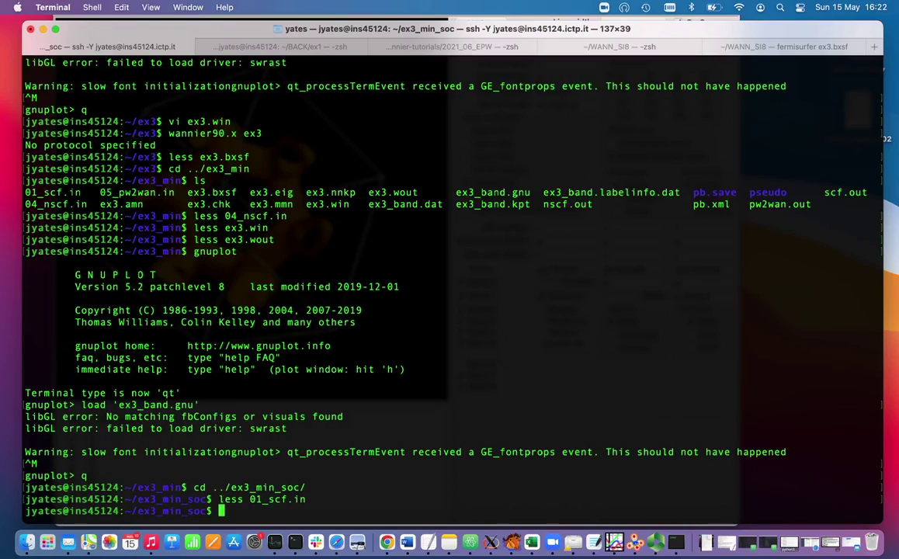
pyautogui.press('super+shift+5')
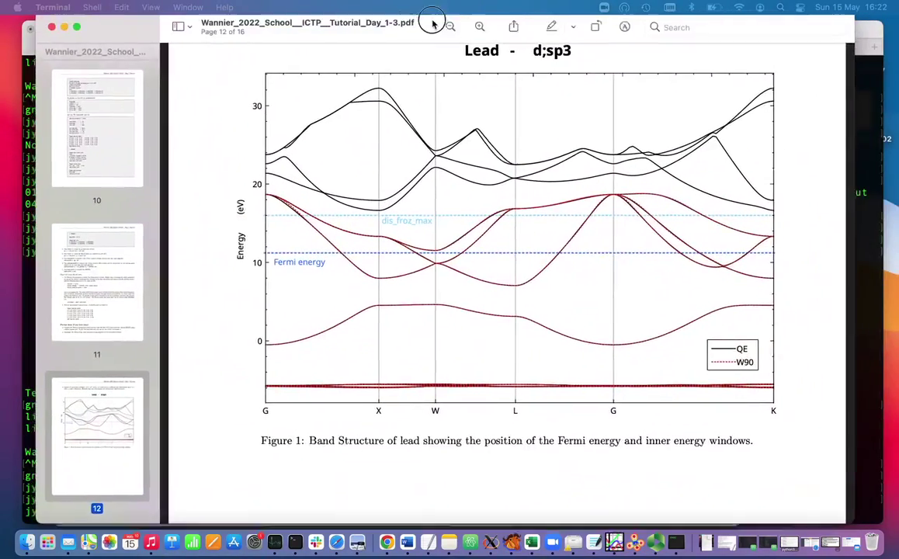
# - Check the tutorial's page 12 lead band-structure figure, then minimize the PDF
pyautogui.click(432, 23)
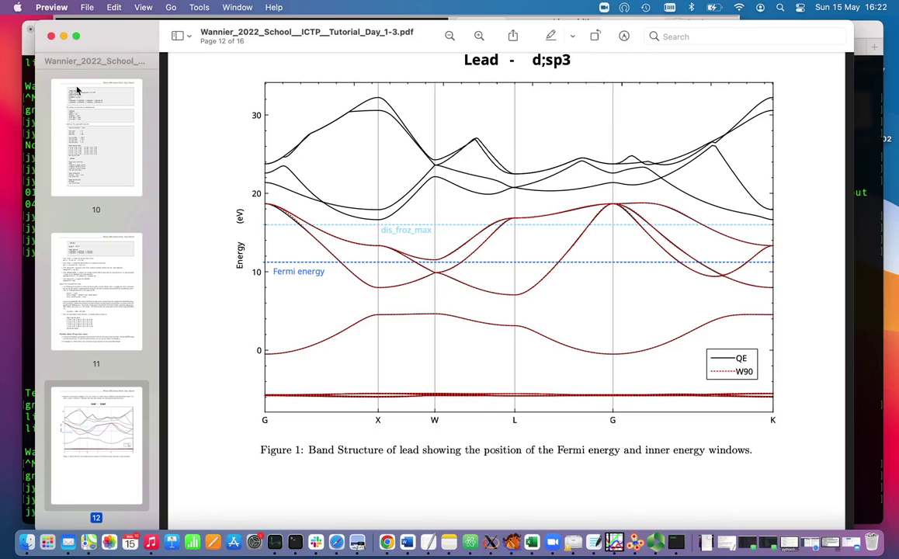
pyautogui.click(63, 37)
# - Review 04_nscf.in's spin-orbit settings, Pb pseudopotential and nbnd=18, then quit less
pyautogui.click(333, 428)
pyautogui.write('less 04')
pyautogui.press('Tab')
pyautogui.press('Return')
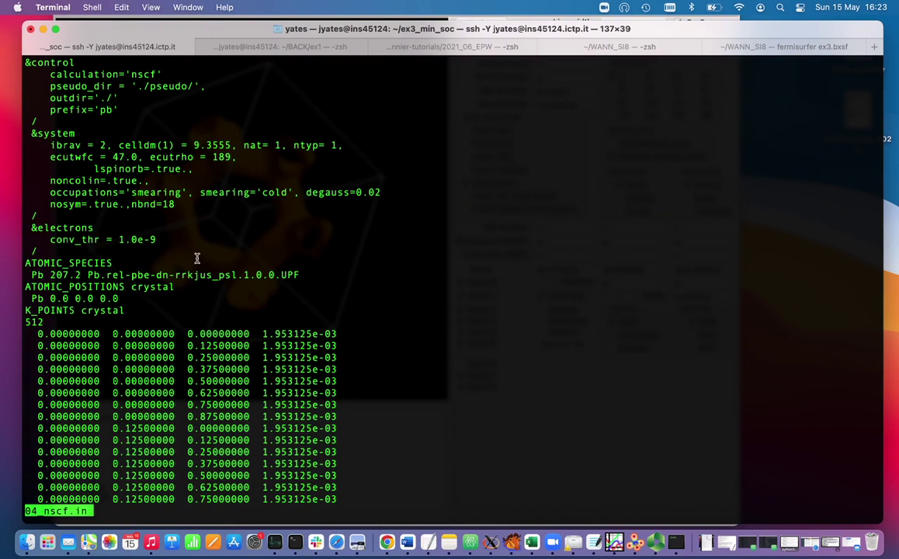
pyautogui.moveTo(151, 180); pyautogui.dragTo(50, 169)
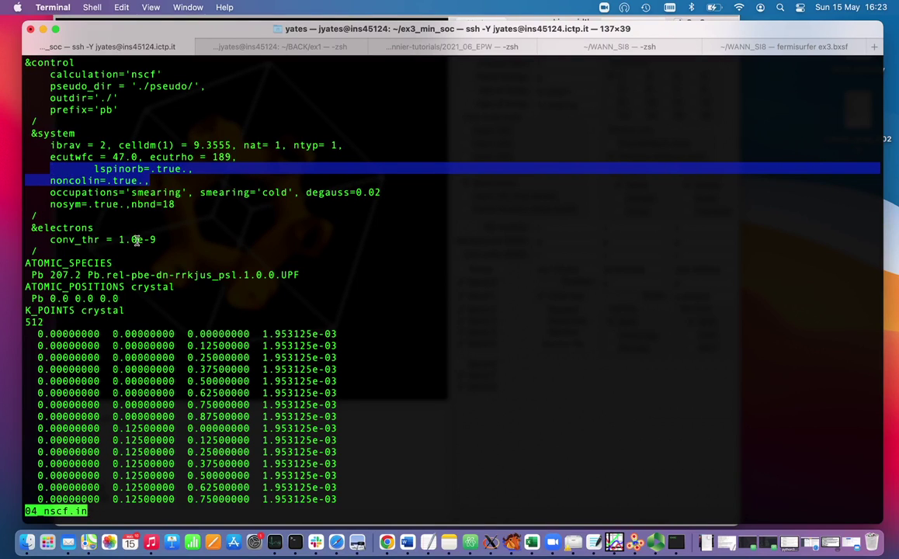
pyautogui.tripleClick(78, 275)
pyautogui.click(269, 239)
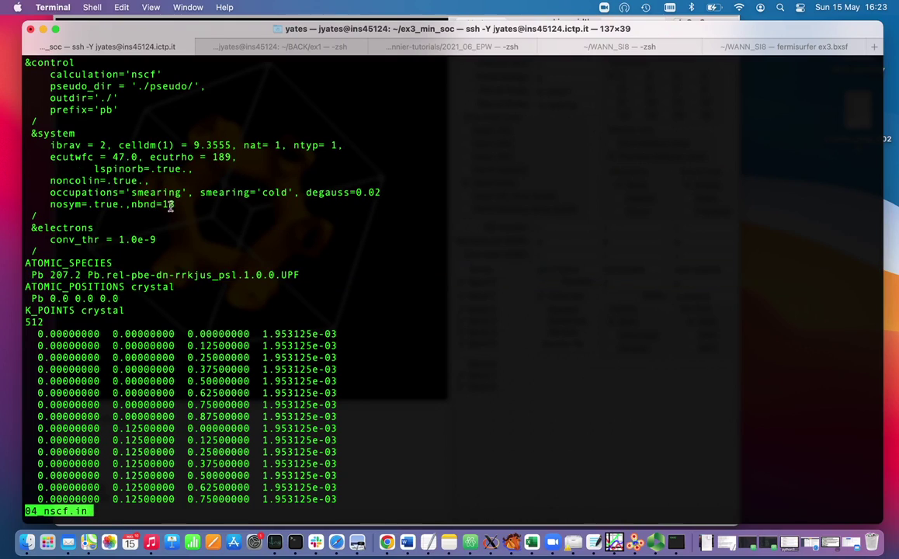
pyautogui.moveTo(175, 204); pyautogui.dragTo(136, 203)
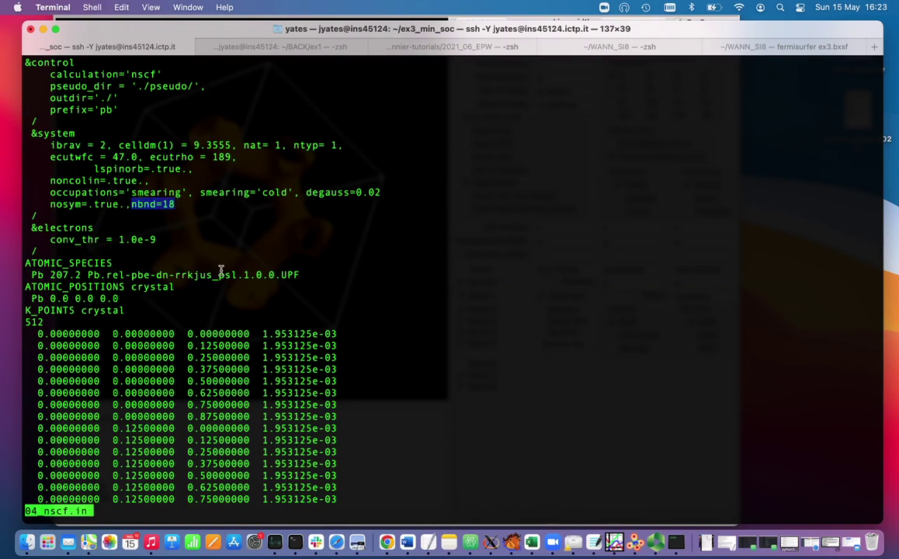
pyautogui.press('q')
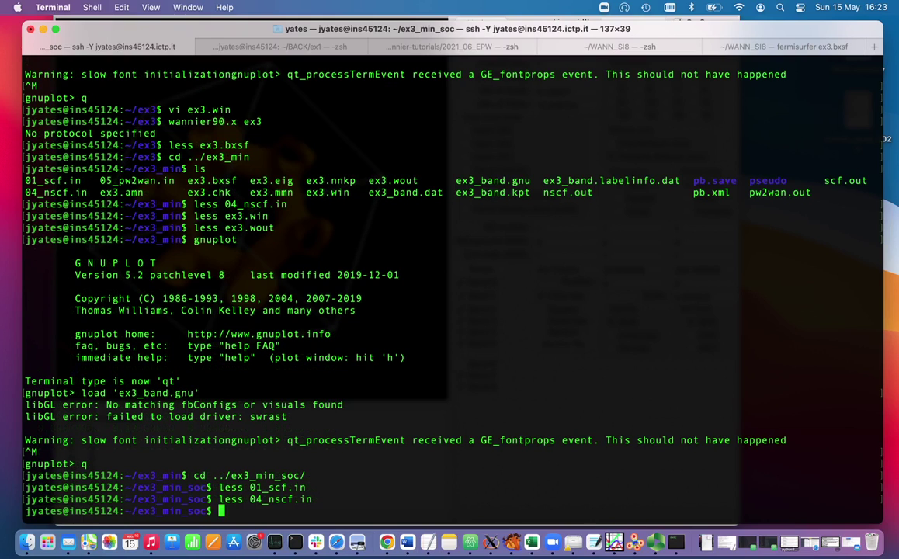
# - View ex3.win in less, highlighting the spinors : T line, then close it
pyautogui.write('less ex3.win')
pyautogui.press('Return')
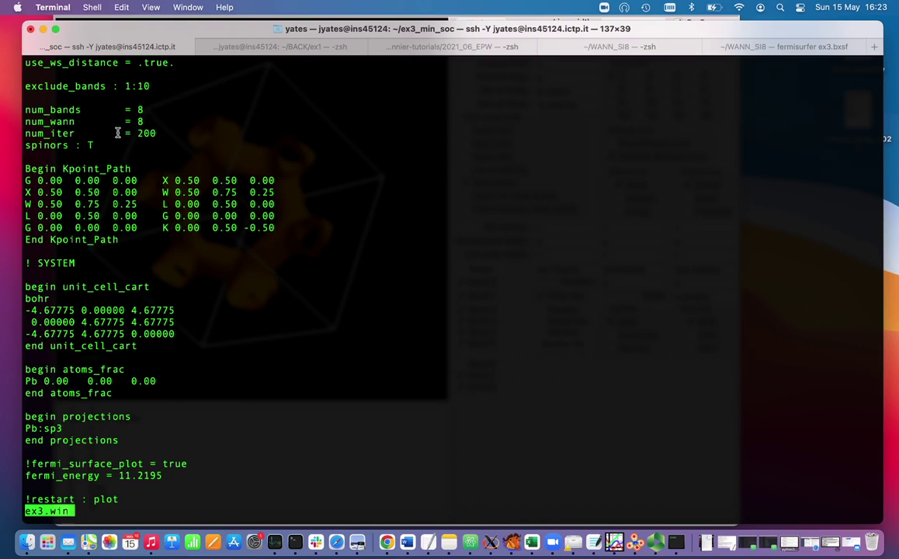
pyautogui.moveTo(95, 145); pyautogui.dragTo(24, 146)
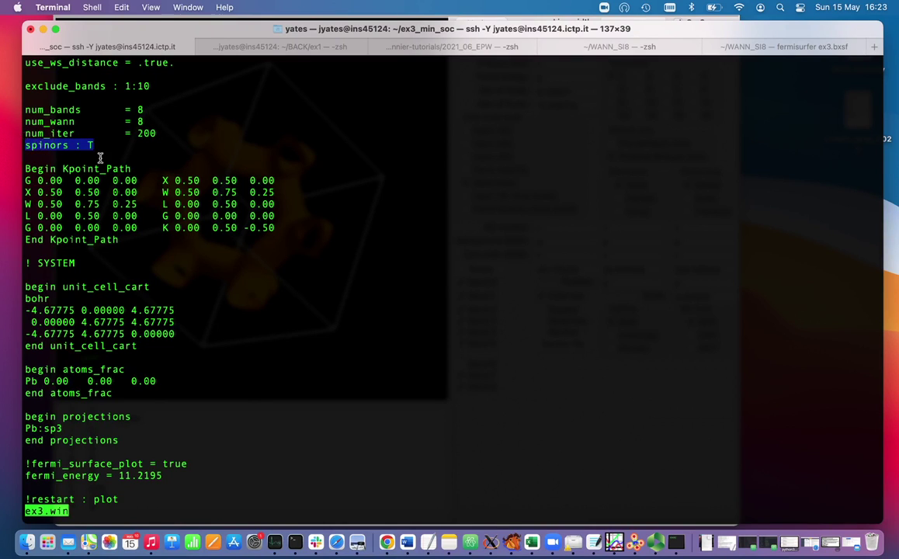
pyautogui.click(186, 145)
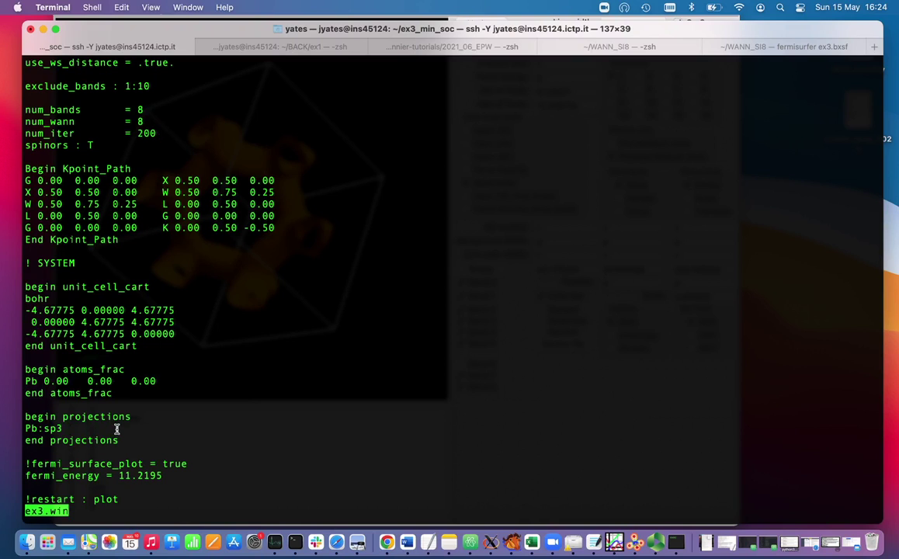
pyautogui.press('q')
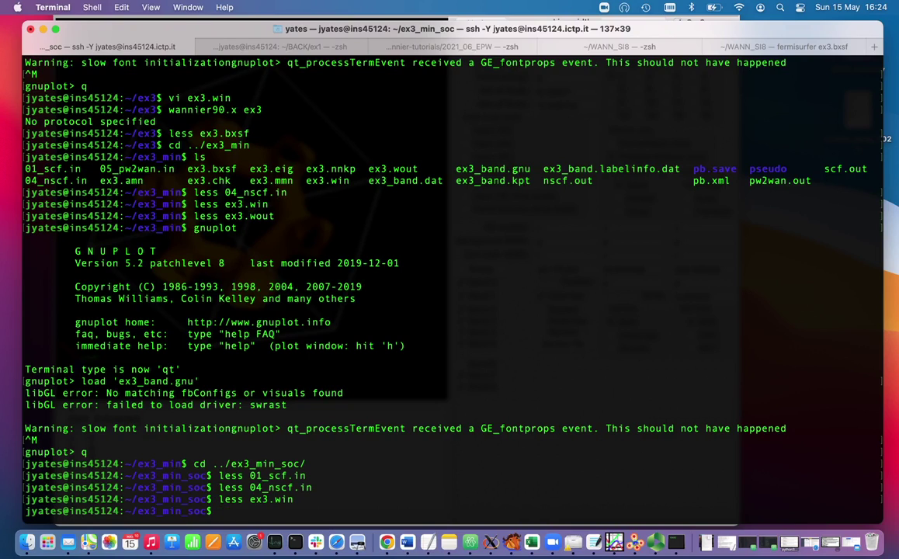
# - Open ex3.wout in less and page through the header, k-points and parameter tables
pyautogui.write('less ex3.wout')
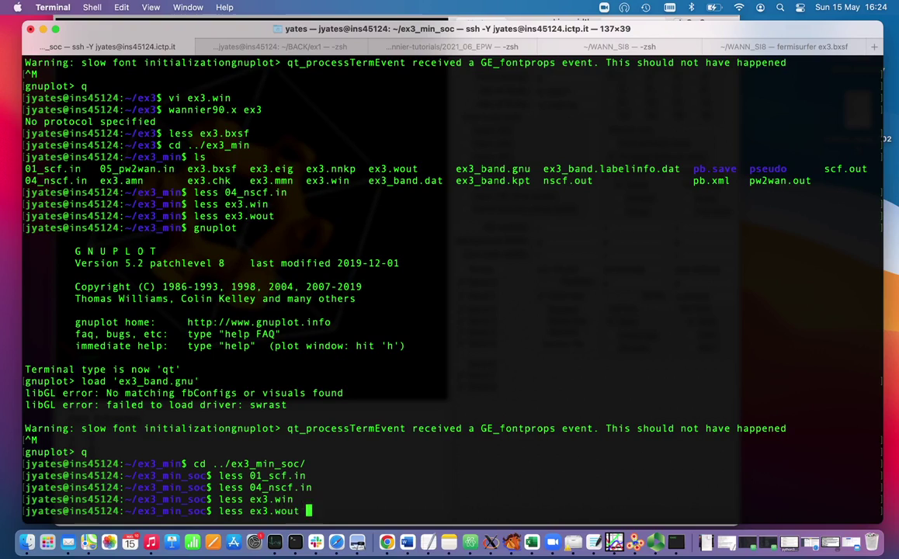
pyautogui.press('Return')
pyautogui.press('space')
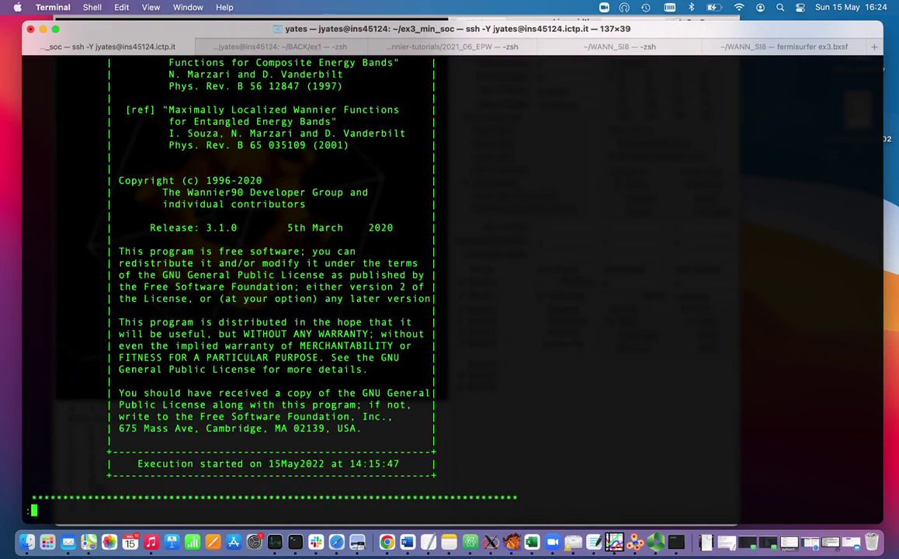
pyautogui.press('space')
pyautogui.press('space')
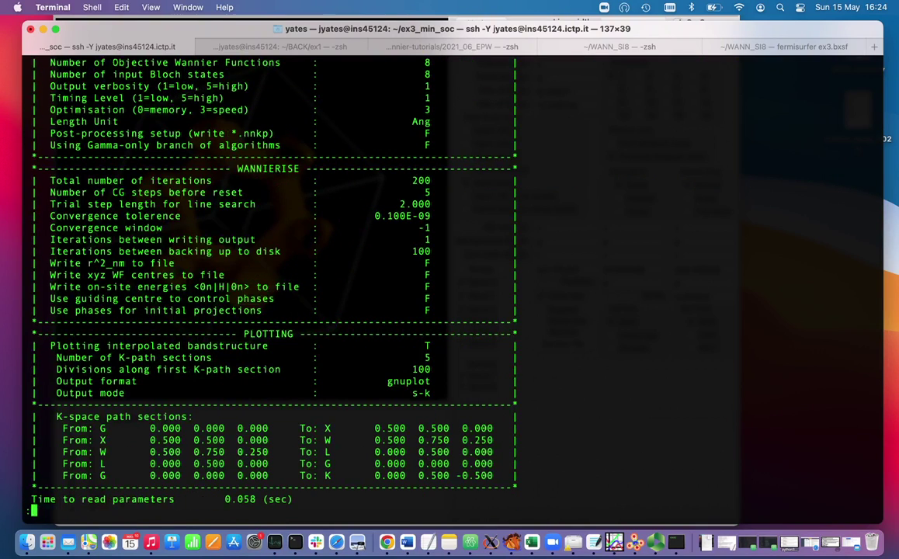
pyautogui.press('space')
pyautogui.press('space')
pyautogui.press('space')
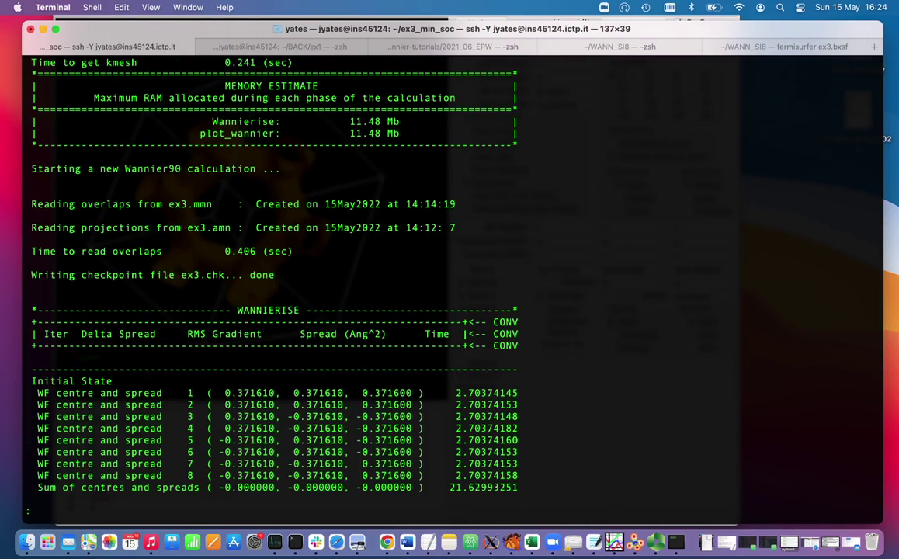
pyautogui.scroll(-5, 114, 485)
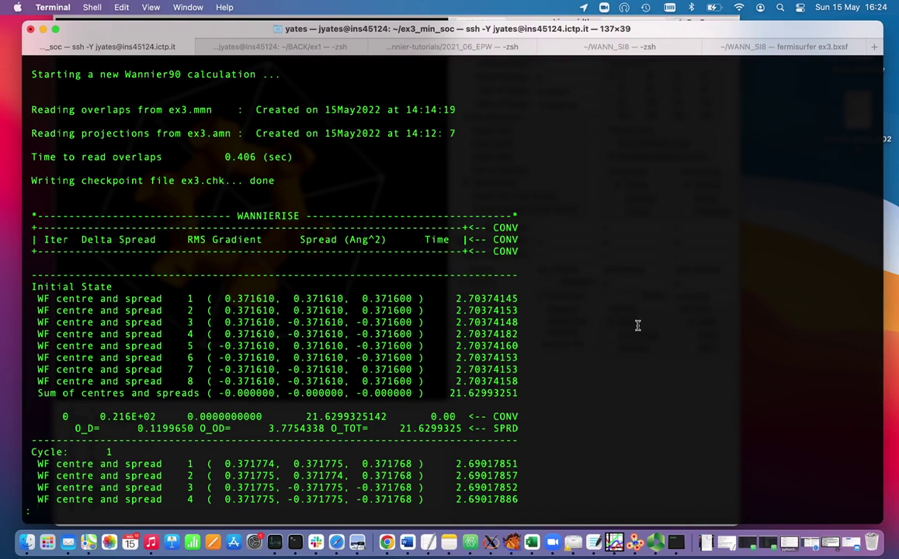
# - Search /All to reach the final spreads (total 21.457804834 Ang^2), review them, and quit
pyautogui.write('/All')
pyautogui.press('Return')
pyautogui.press('b')
pyautogui.press('b')
pyautogui.scroll(-3, 248, 253)
pyautogui.scroll(-1, 272, 279)
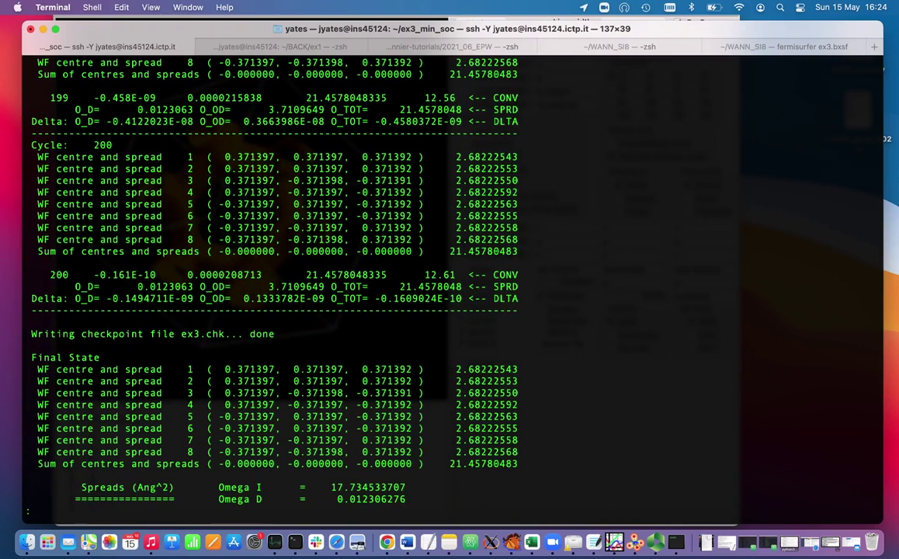
pyautogui.press('q')
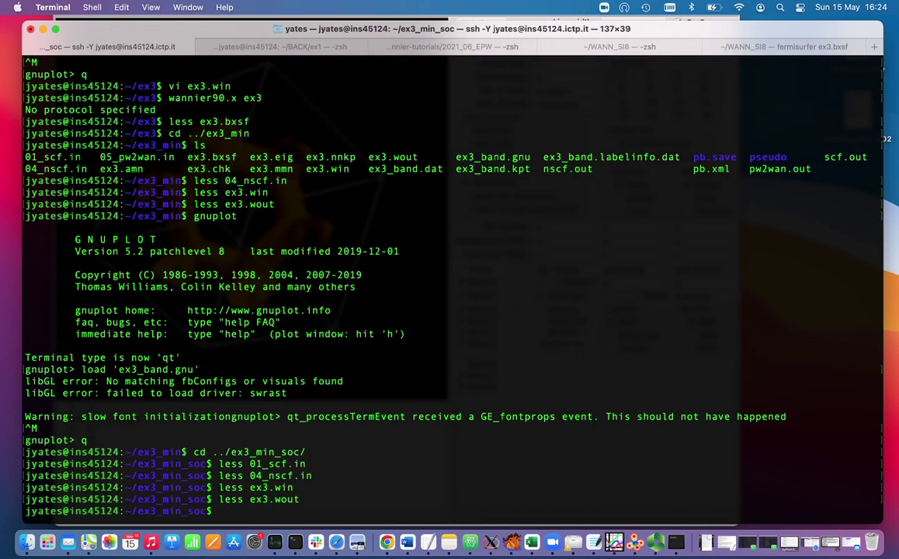
# - Plot the ex3_band.gnu bands in gnuplot and place the Preview reference figure alongside
pyautogui.write('gnuplot')
pyautogui.press('Return')
pyautogui.press('Return')
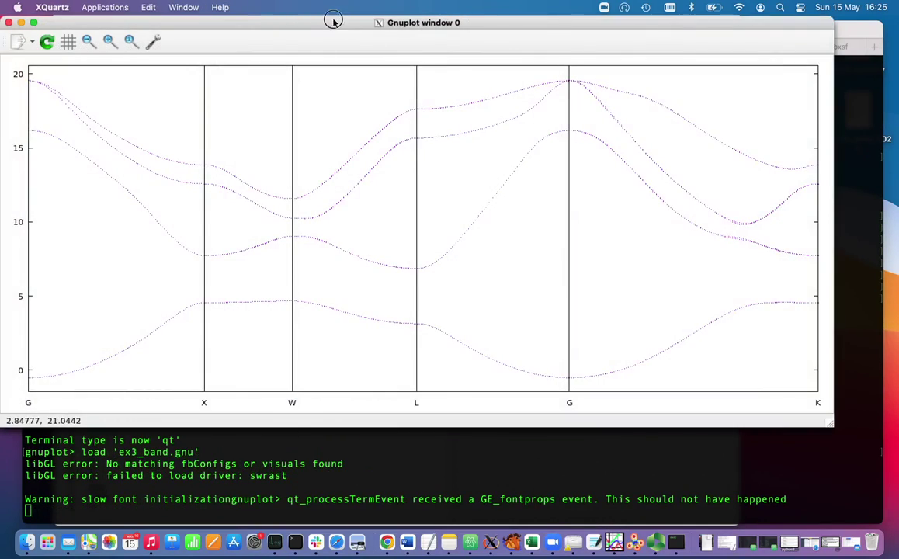
pyautogui.moveTo(333, 22); pyautogui.dragTo(358, 85)
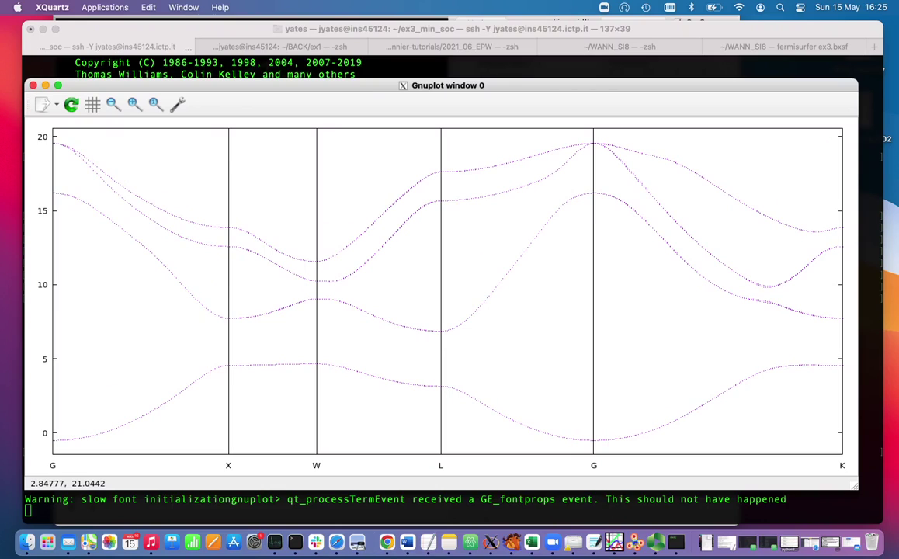
pyautogui.press('super+Tab')
pyautogui.moveTo(224, 45)
pyautogui.mouseDown()
pyautogui.moveTo(248, 54)
pyautogui.moveTo(220, 54)
pyautogui.moveTo(221, 62)
pyautogui.mouseUp()
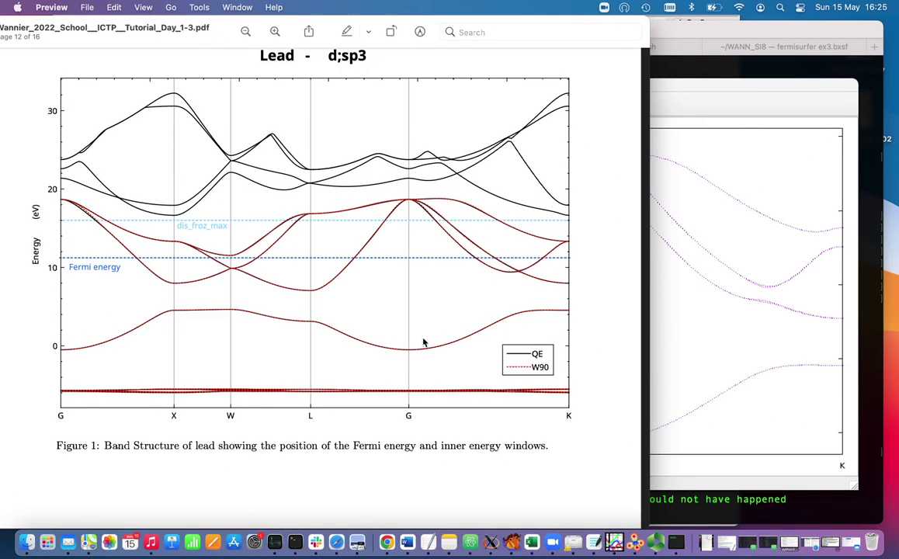
# - Compare the page-12 lead figure with the gnuplot band plot, dismissing the rename popover unchanged
pyautogui.click(708, 104)
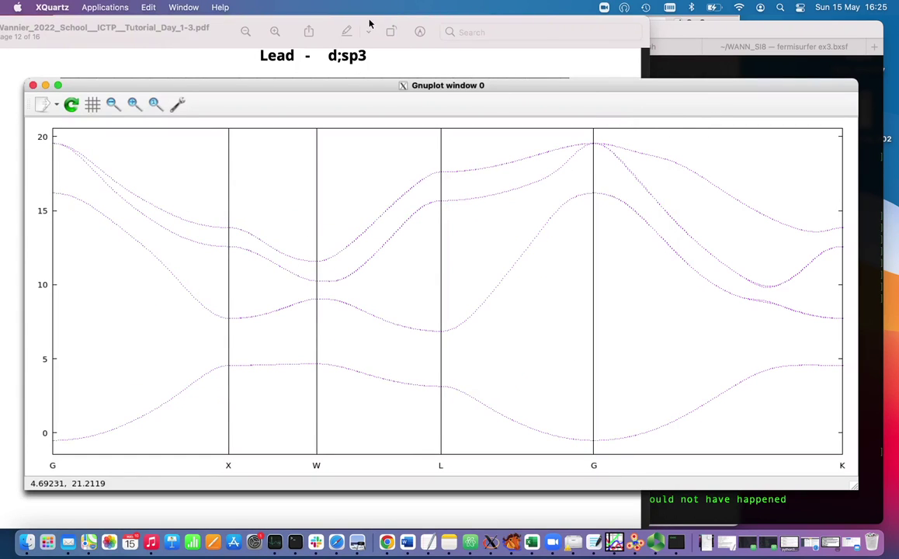
pyautogui.click(336, 23)
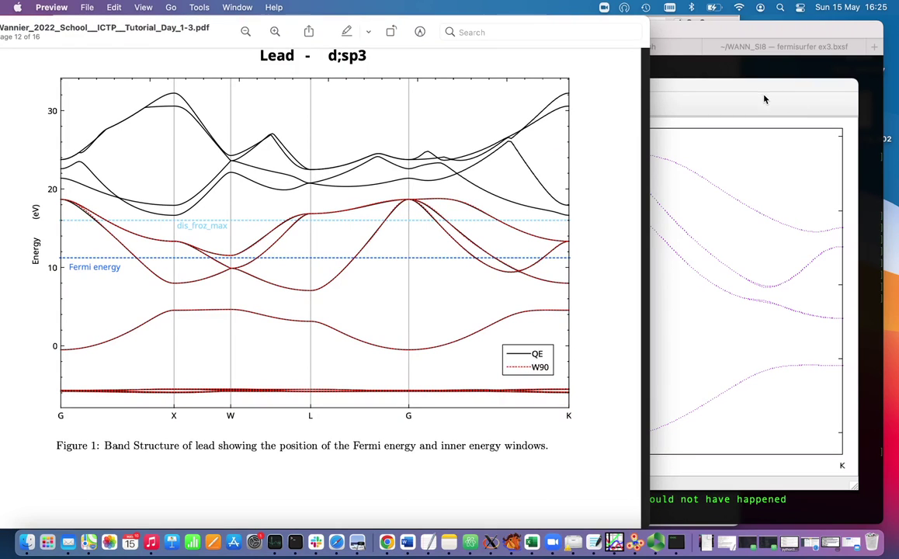
pyautogui.click(691, 85)
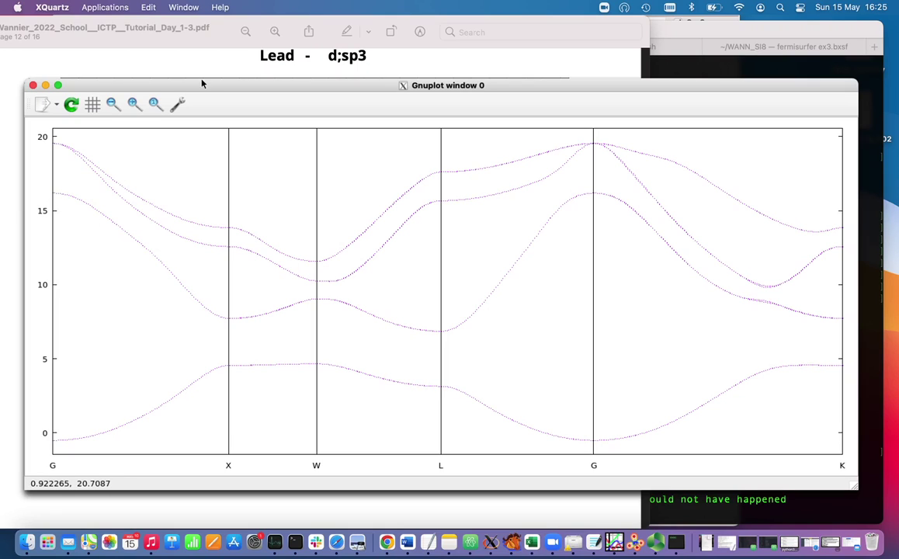
pyautogui.moveTo(191, 88); pyautogui.dragTo(203, 93)
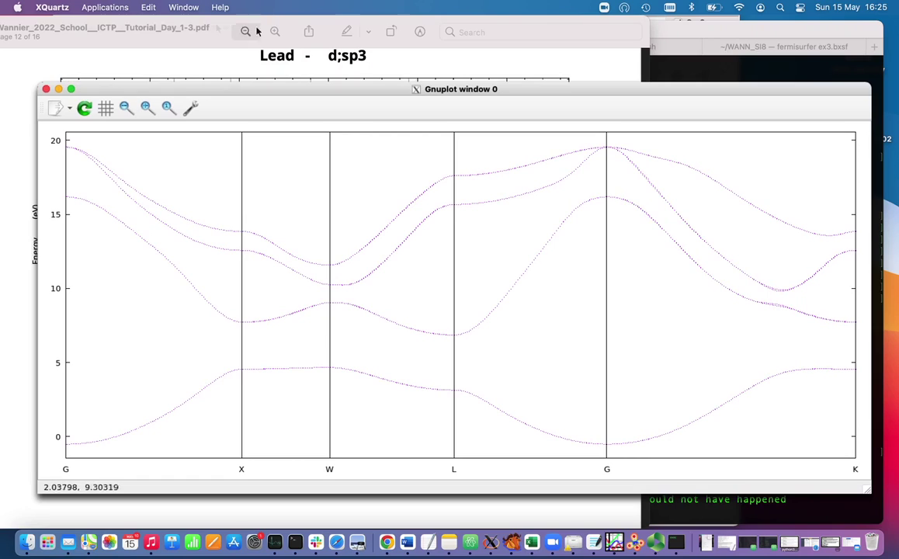
pyautogui.click(226, 28)
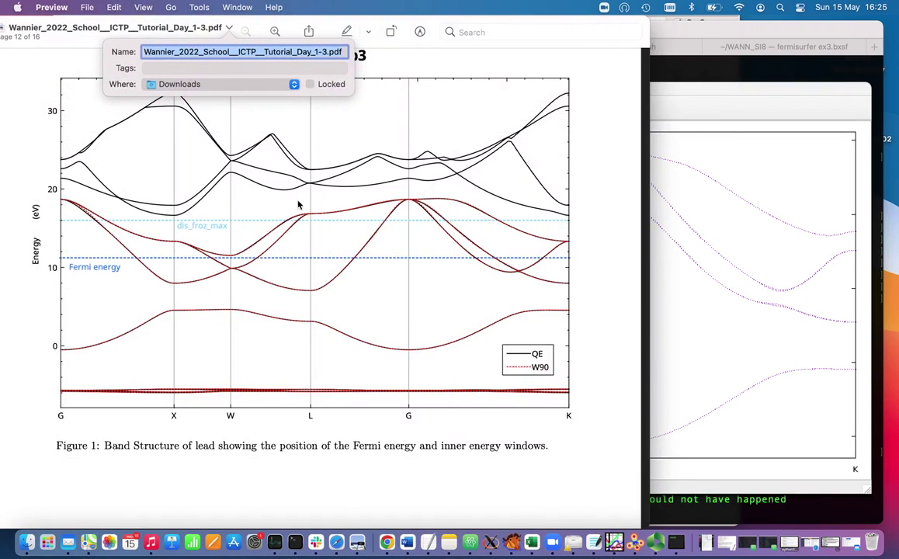
pyautogui.click(424, 56)
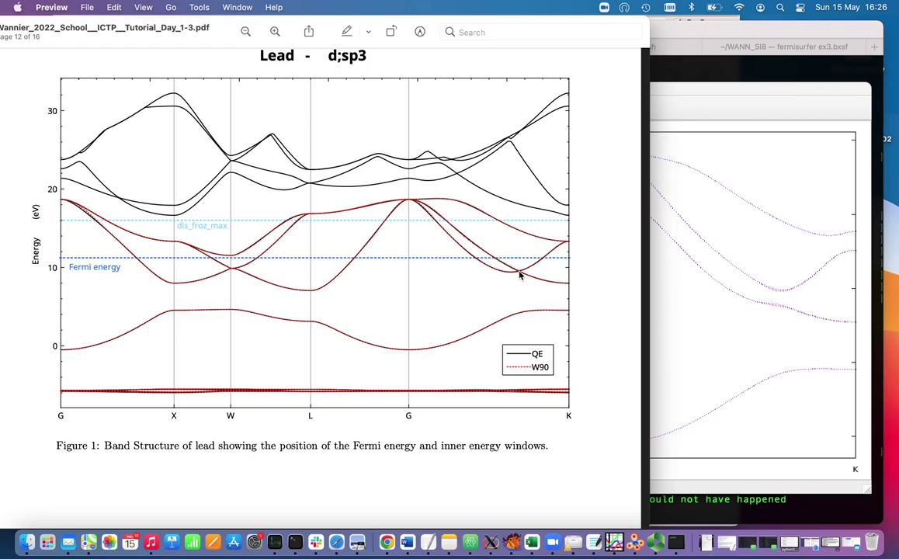
pyautogui.click(733, 92)
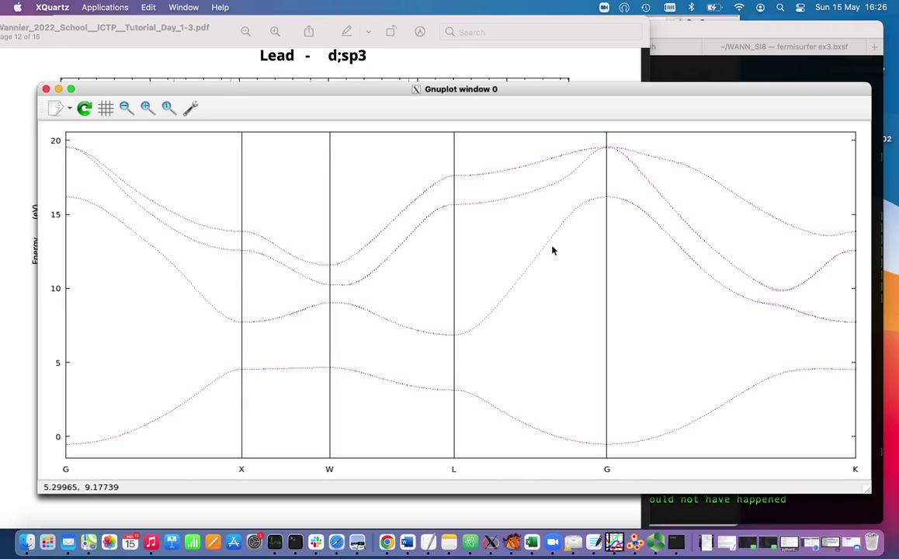
pyautogui.moveTo(186, 87); pyautogui.dragTo(183, 74)
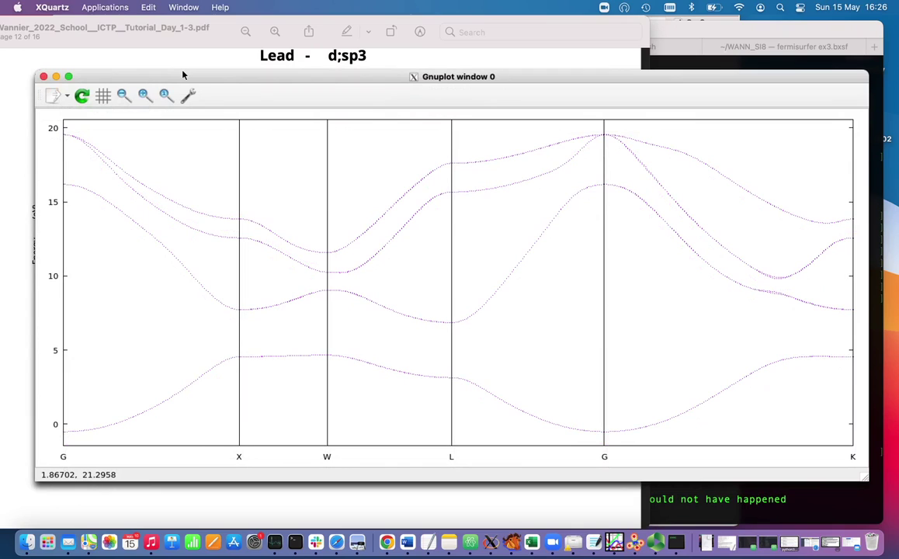